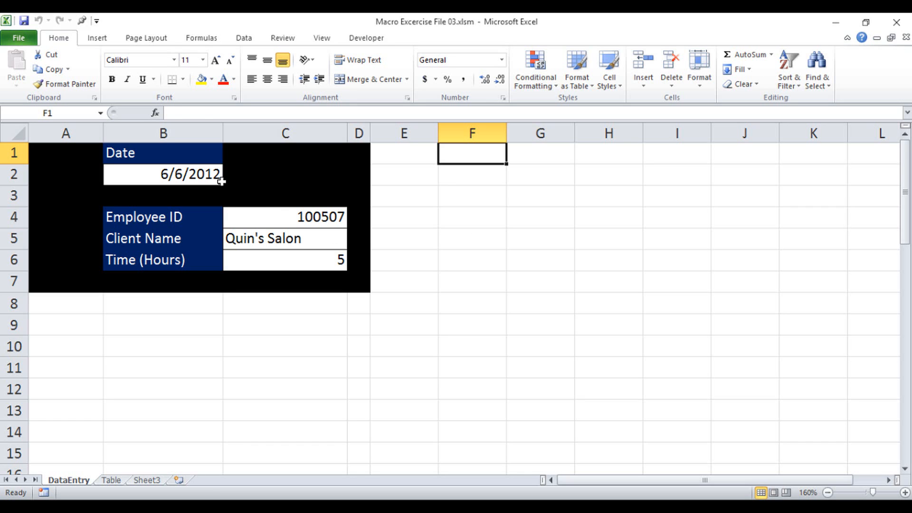
Examine the data entry form, moving the selection around the date cell B2 and its neighbours
click(186, 176)
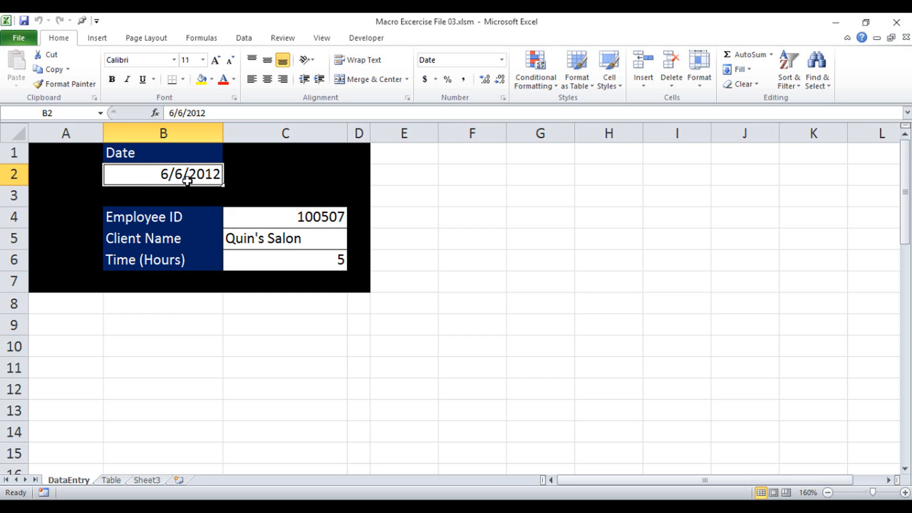
click(345, 42)
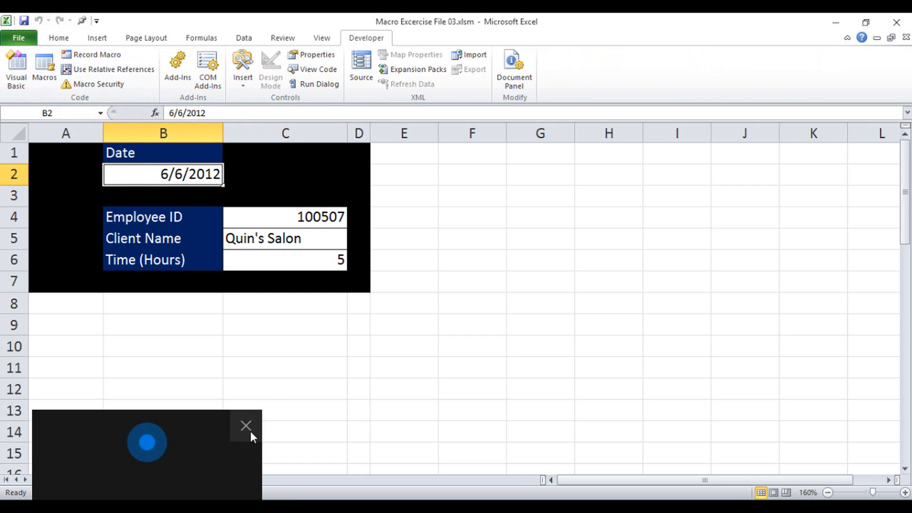
click(250, 431)
click(818, 23)
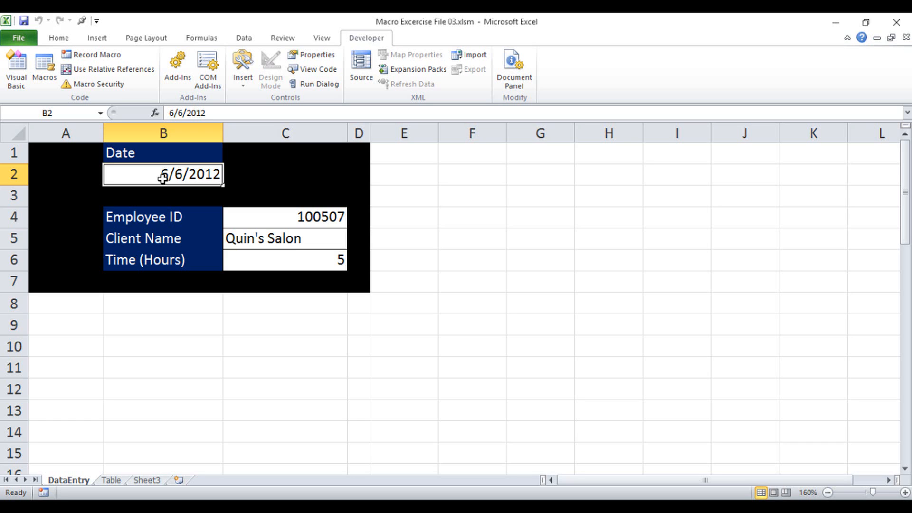
key(Tab)
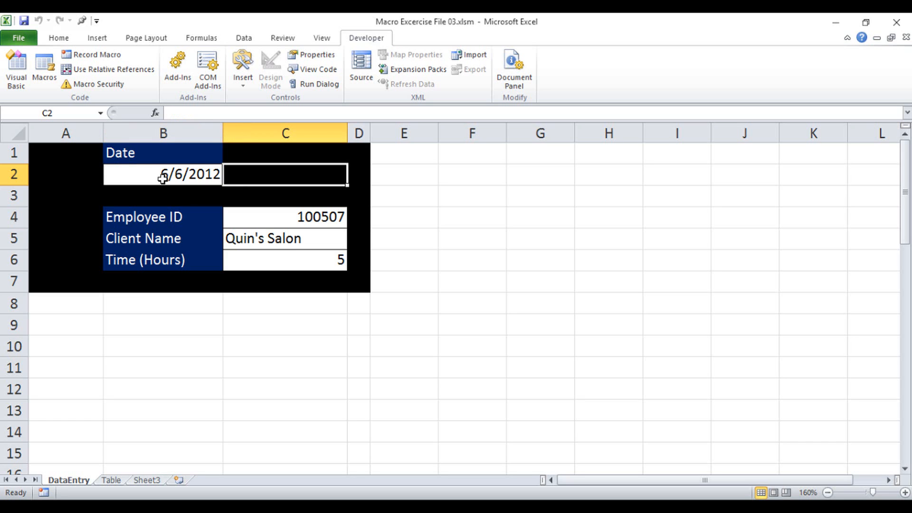
key(Tab)
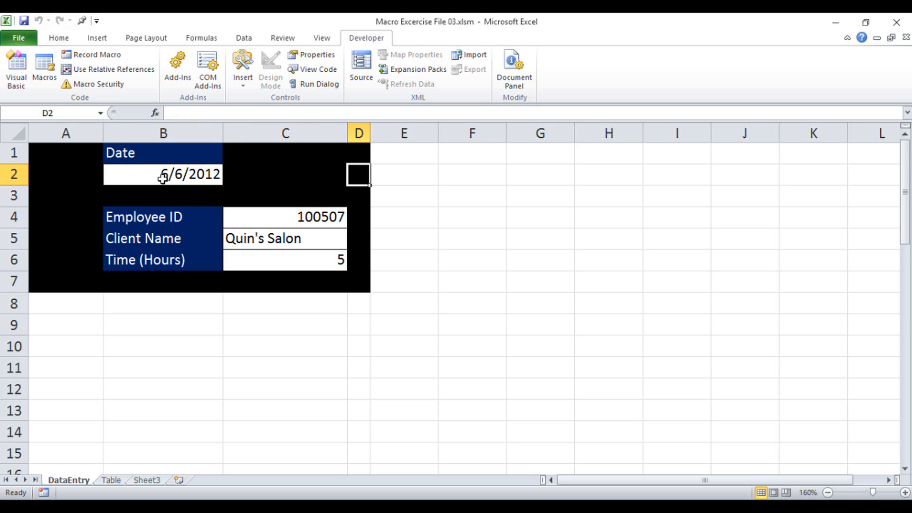
key(Down)
key(Left)
key(Left)
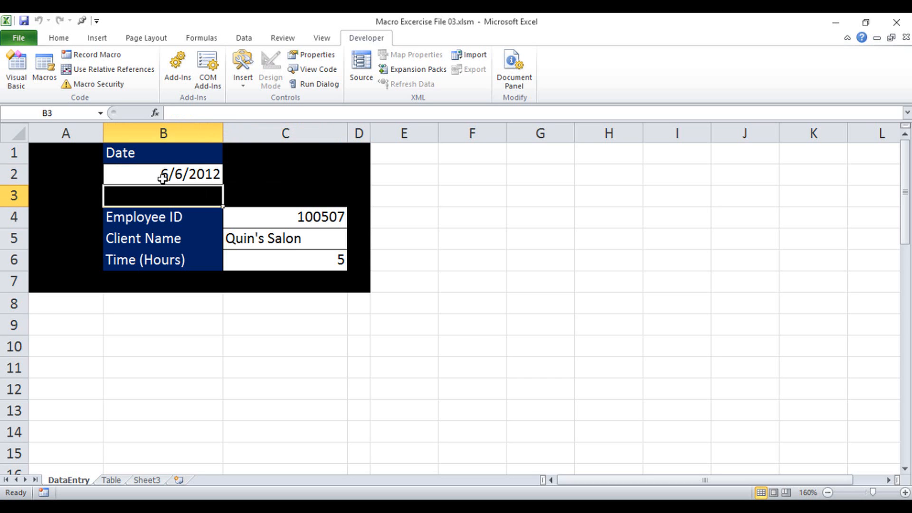
key(Down)
key(Up)
key(Up)
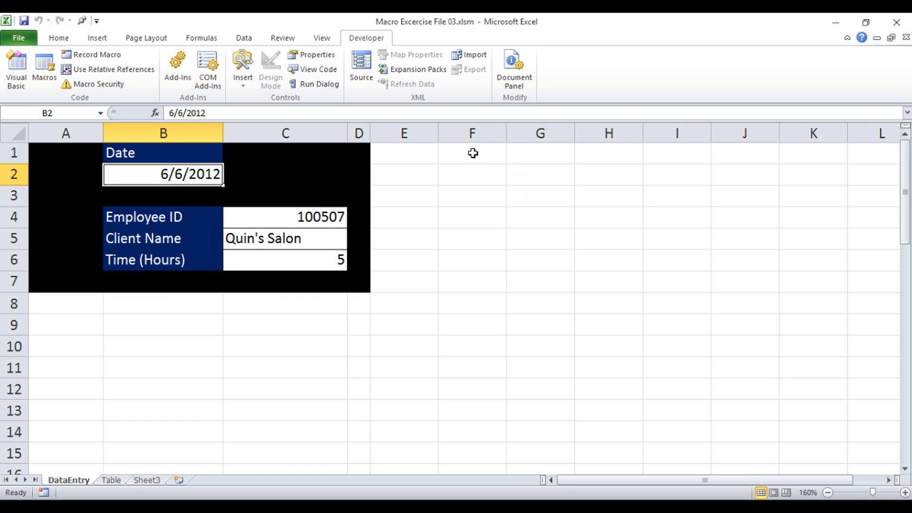
Compare the Table sheet's existing entries with the DataEntry form, switching between the two sheets
click(472, 153)
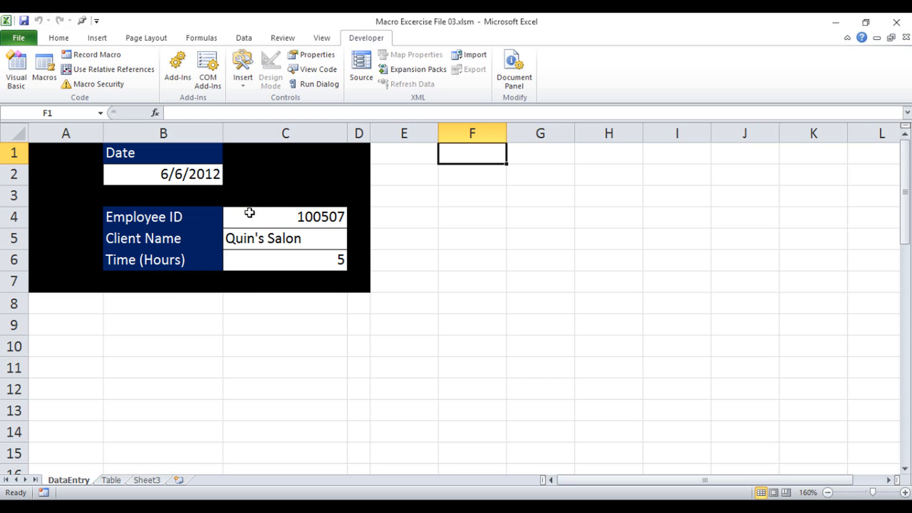
click(111, 480)
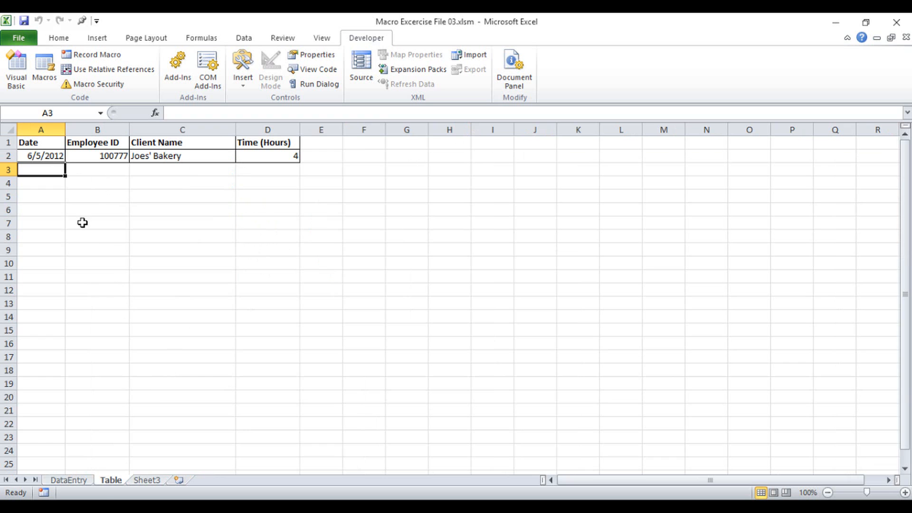
click(90, 482)
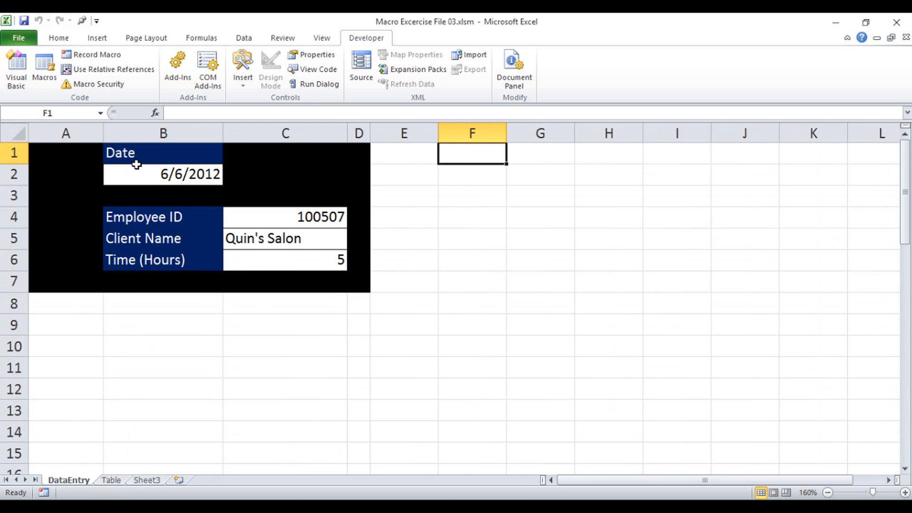
click(122, 482)
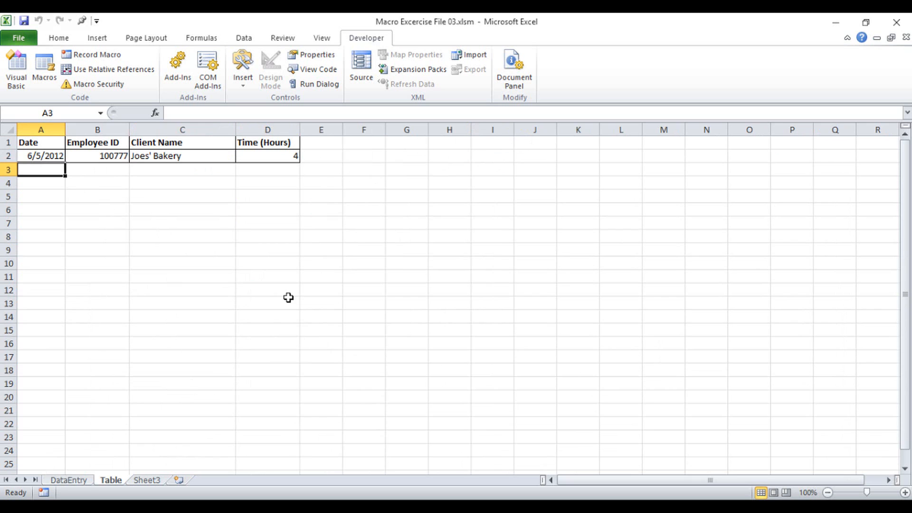
click(68, 480)
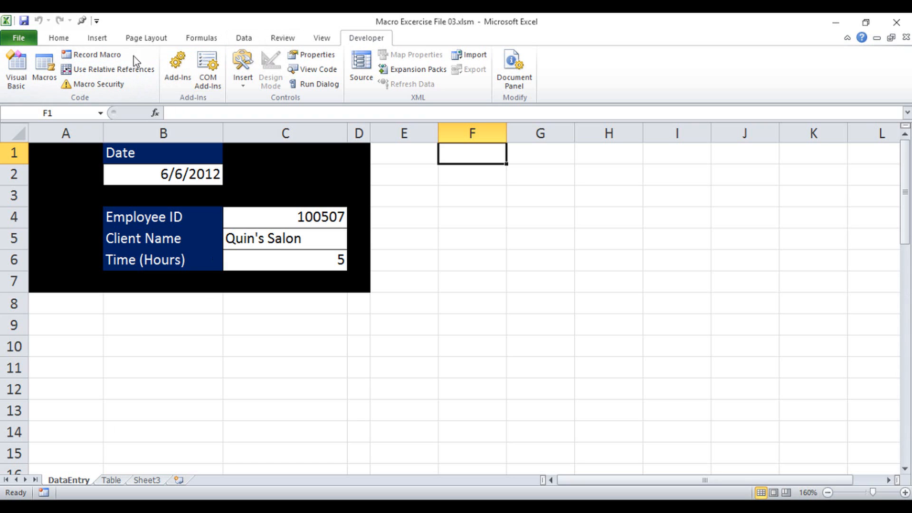
Start recording a macro named Macro1 stored in This Workbook, and copy the date from cell B2
click(115, 56)
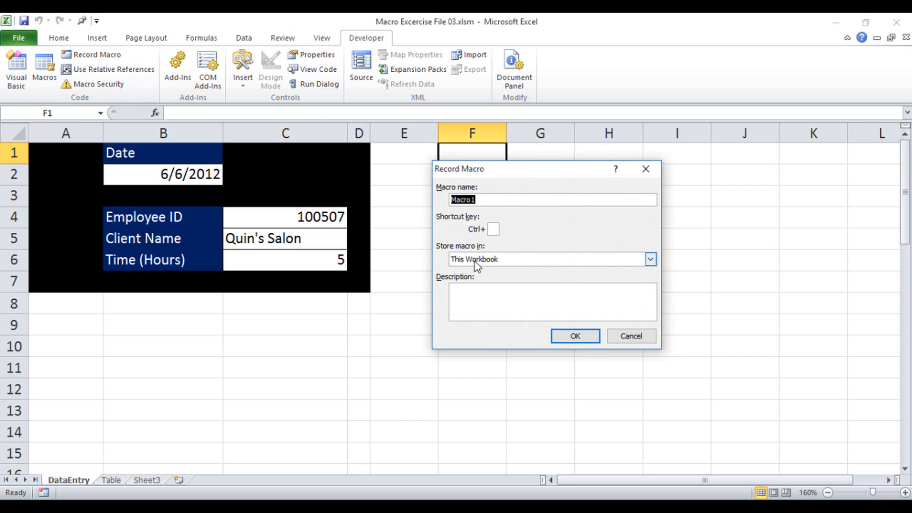
click(575, 335)
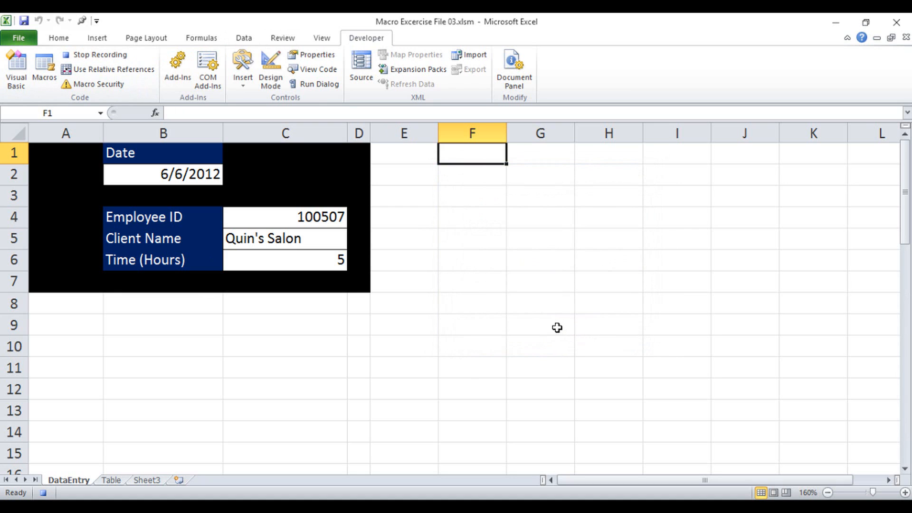
click(165, 177)
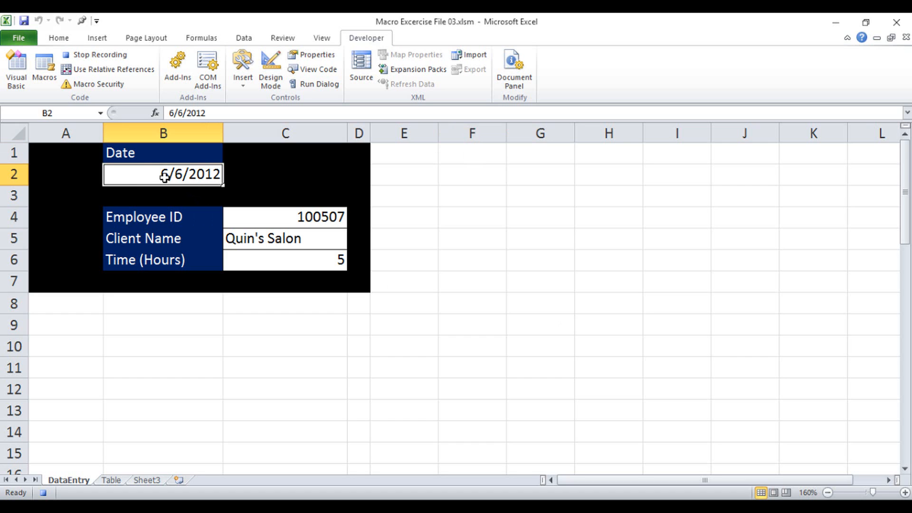
key(ctrl+c)
Paste the copied date into cell A3 of the Table sheet, below the last entry, and move to B3
click(111, 480)
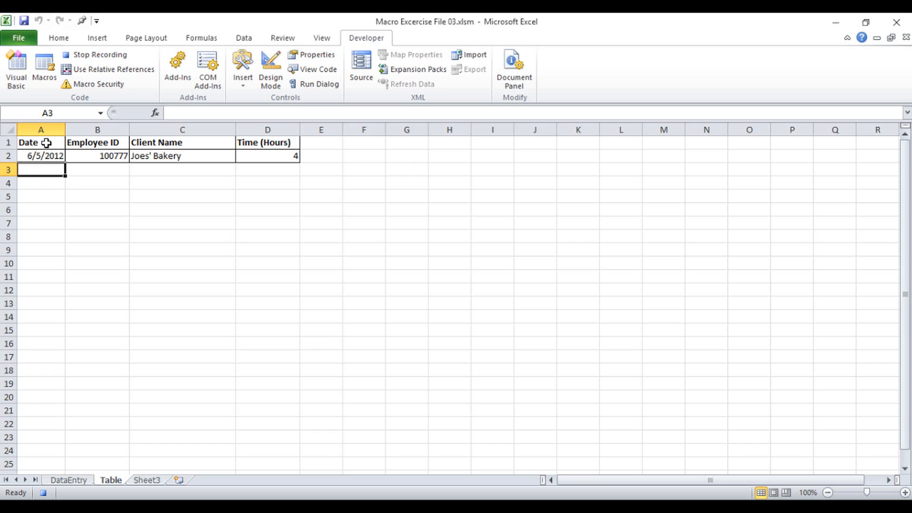
click(47, 142)
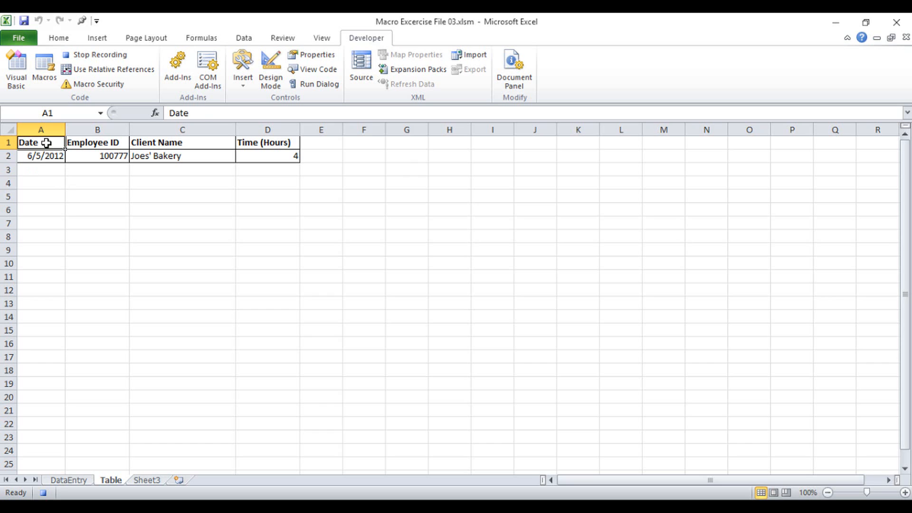
key(Down)
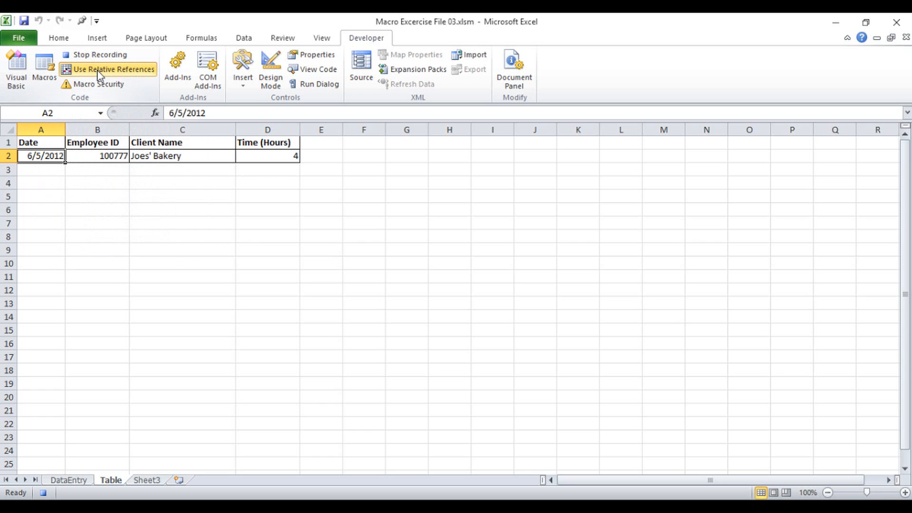
key(Down)
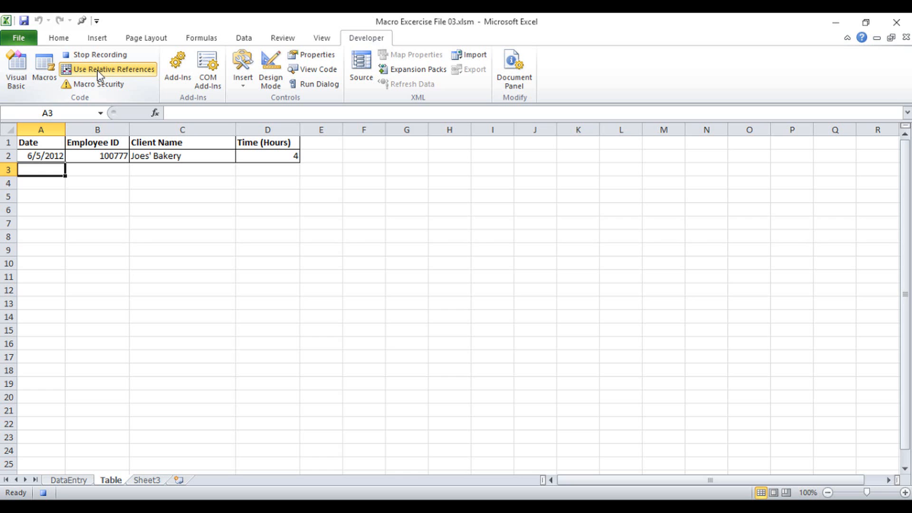
right_click(60, 170)
click(107, 222)
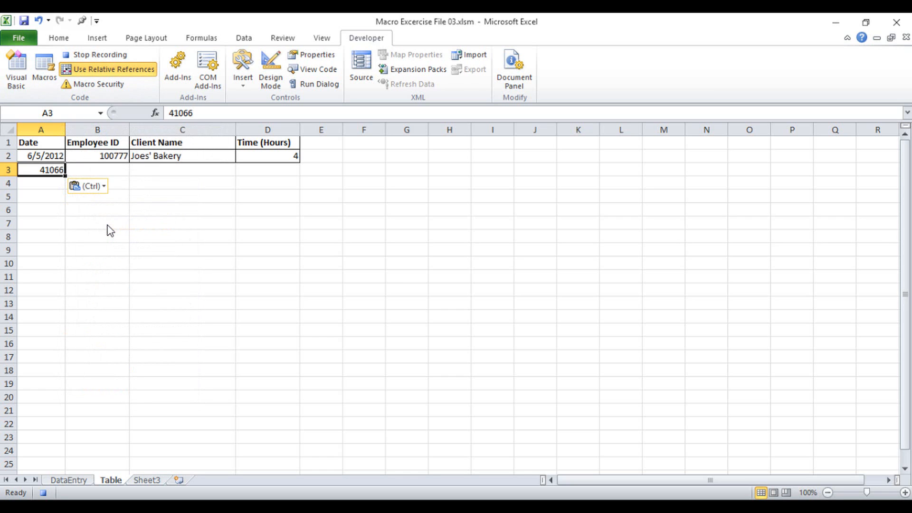
key(ctrl+v)
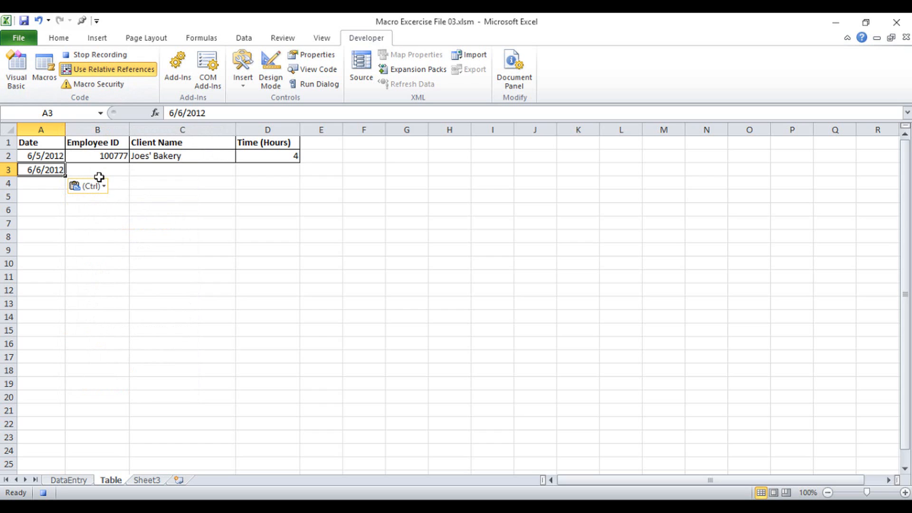
key(Tab)
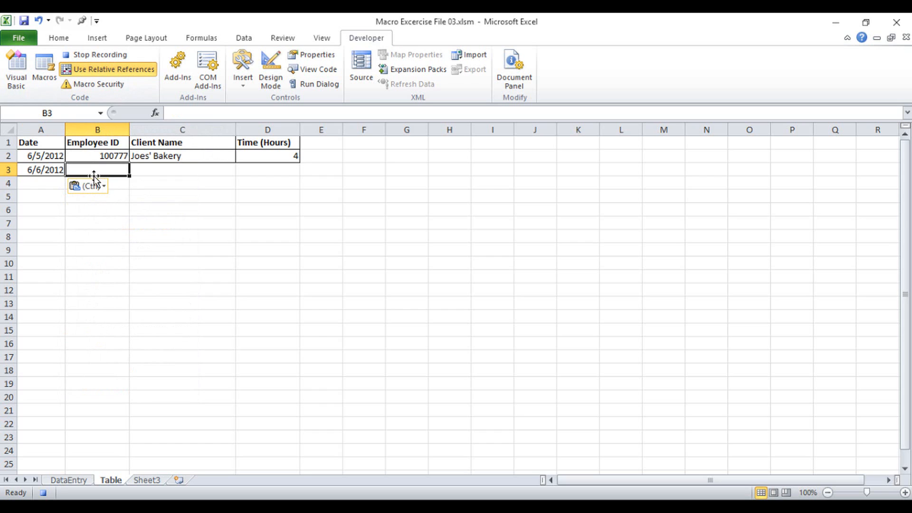
Turn off relative references and paste the Employee ID from DataEntry cell C4 as values into Table cell B3
click(110, 70)
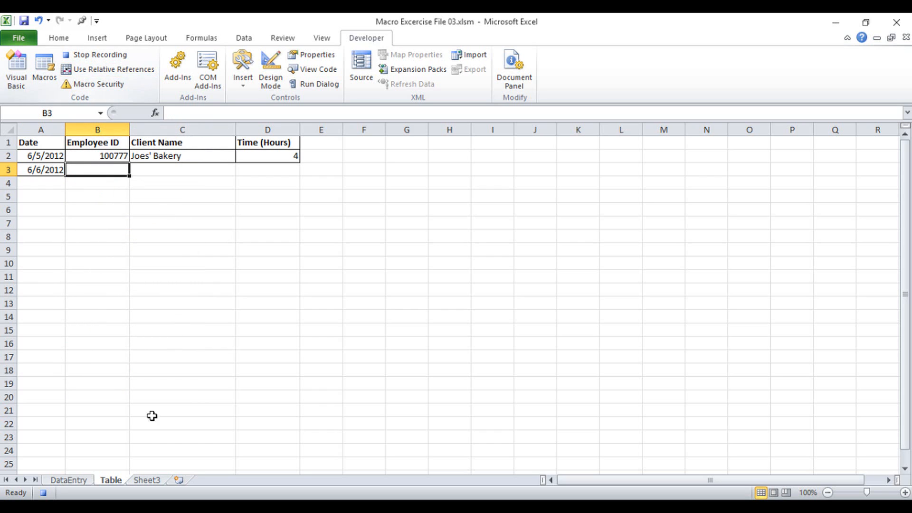
click(84, 481)
click(283, 216)
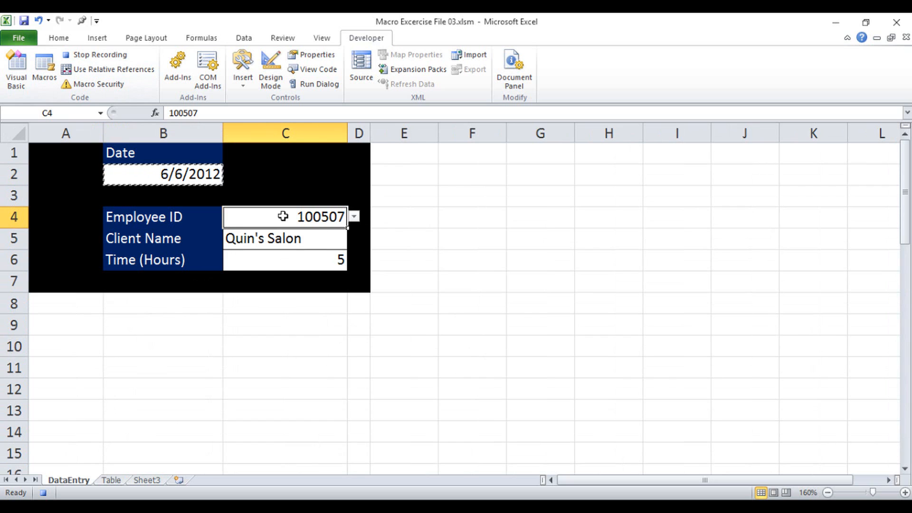
key(ctrl+c)
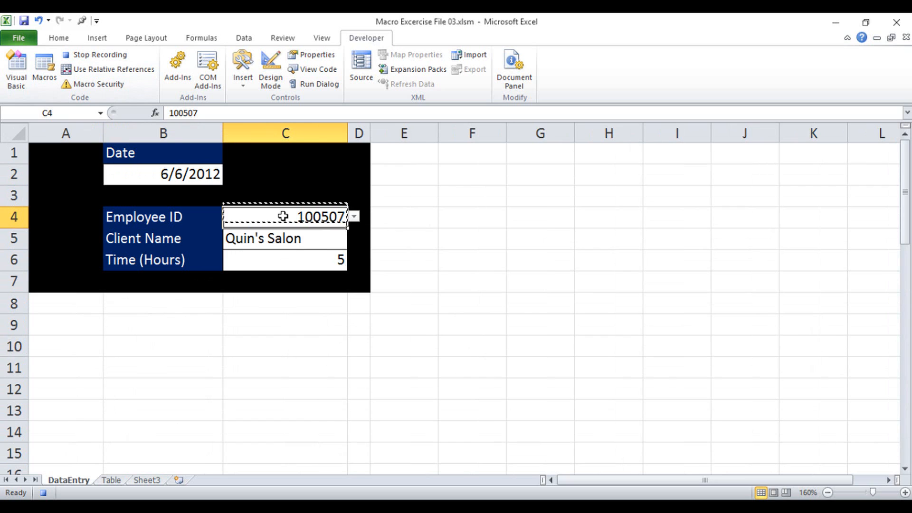
click(111, 480)
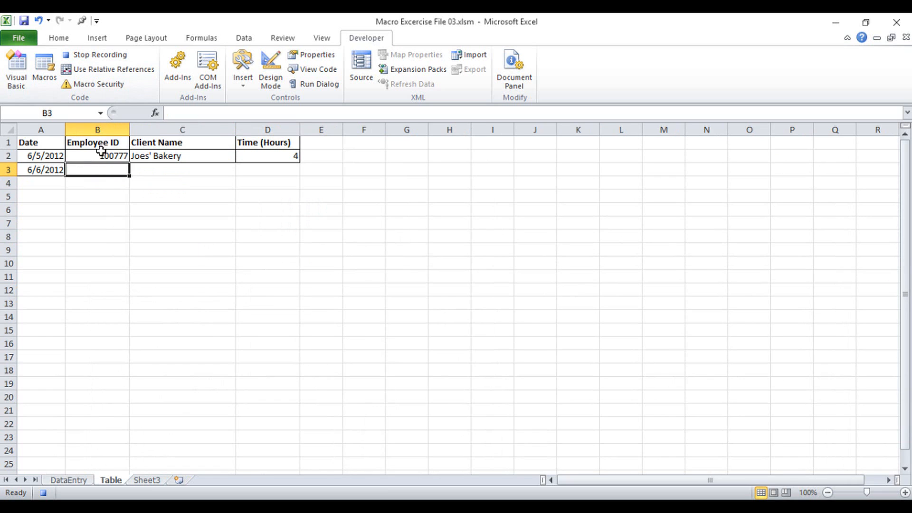
right_click(100, 167)
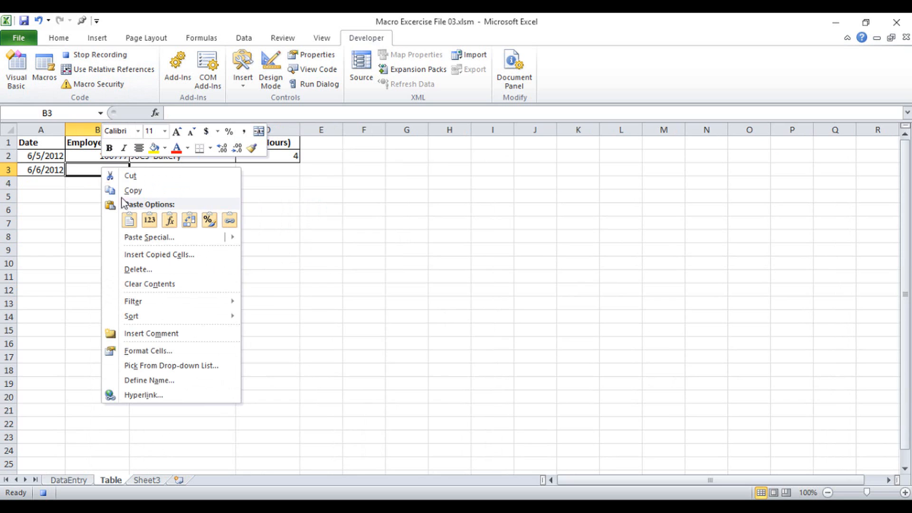
click(148, 224)
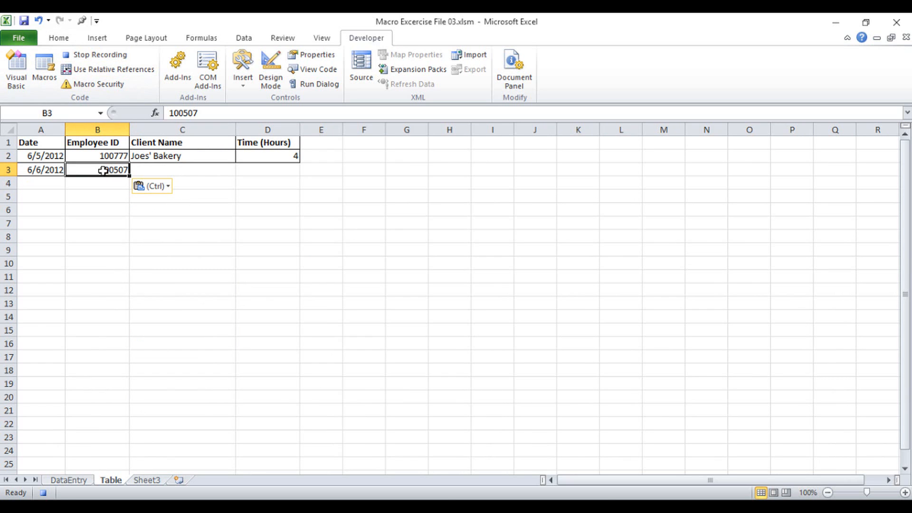
Apply All Borders to the pasted Employee ID cell B3
click(67, 38)
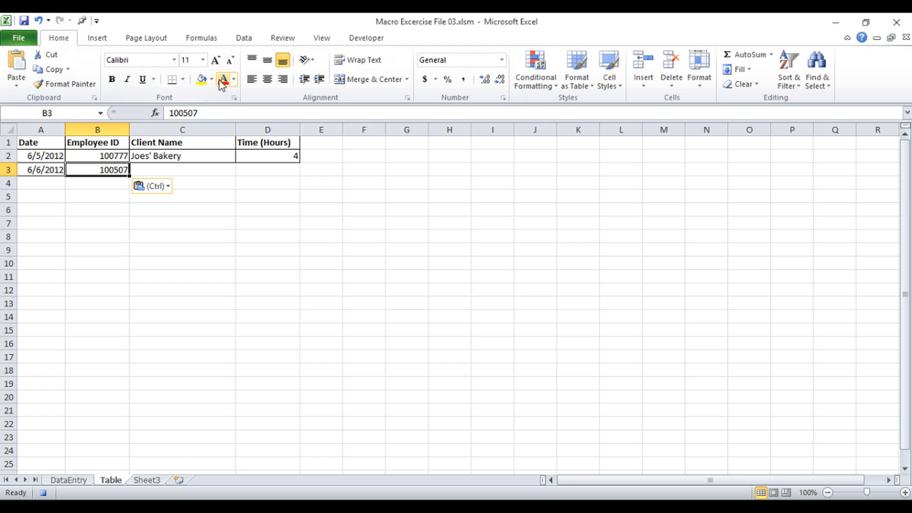
click(183, 80)
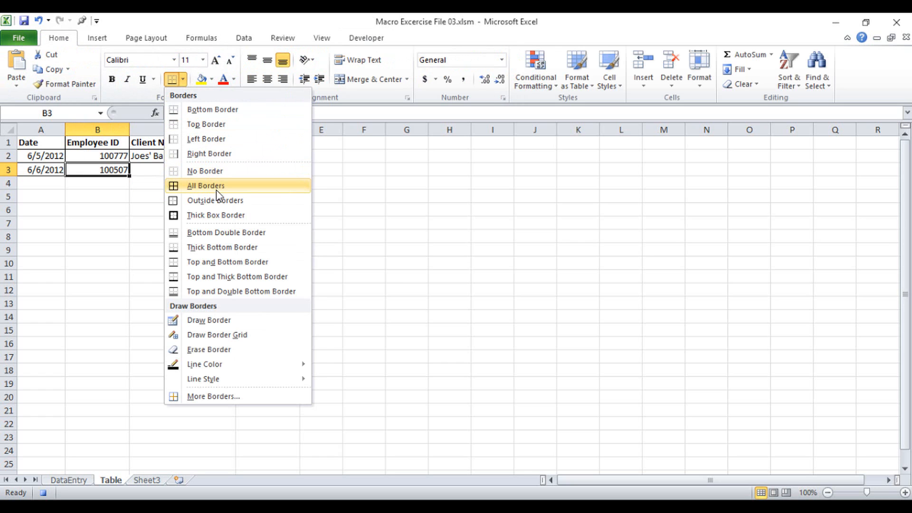
click(219, 186)
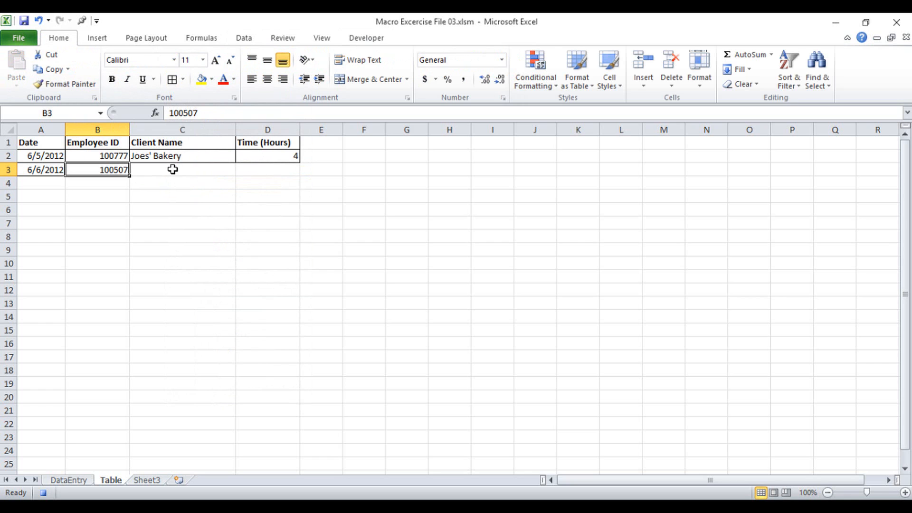
Turn on relative references and move the selection one cell right to C3
click(364, 38)
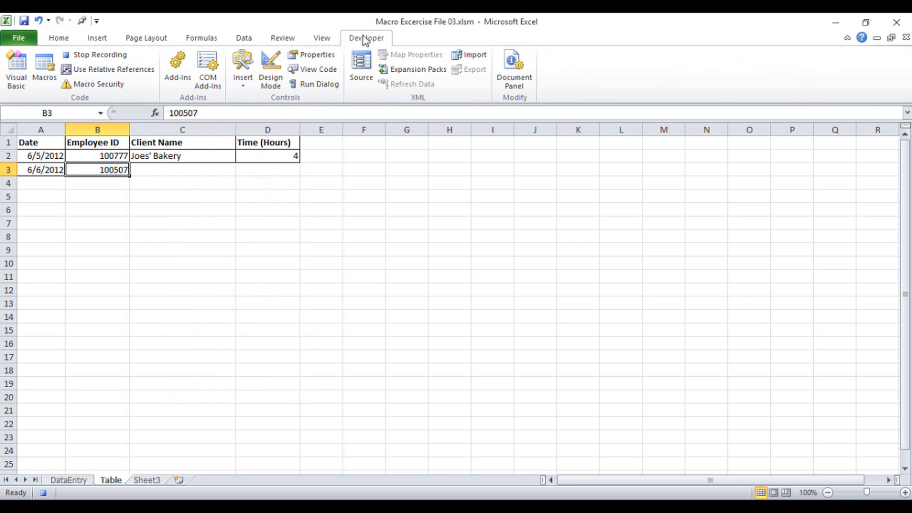
click(108, 72)
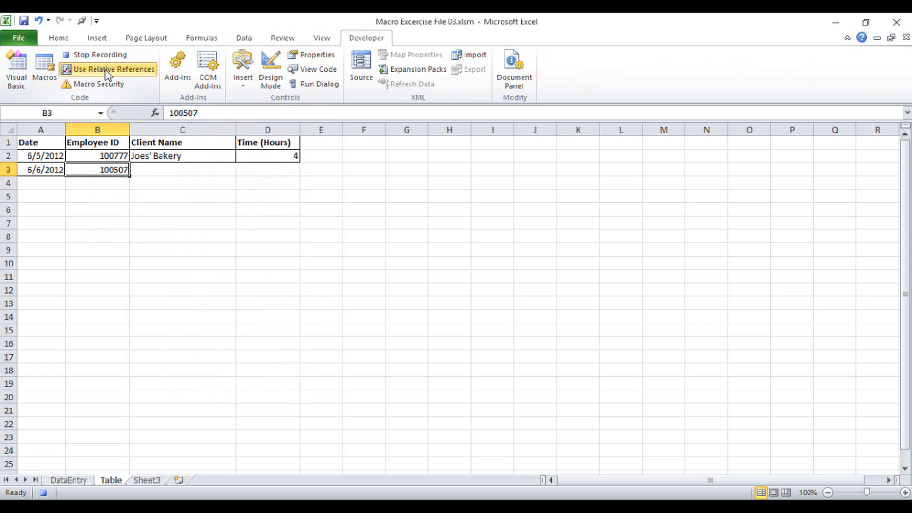
key(Right)
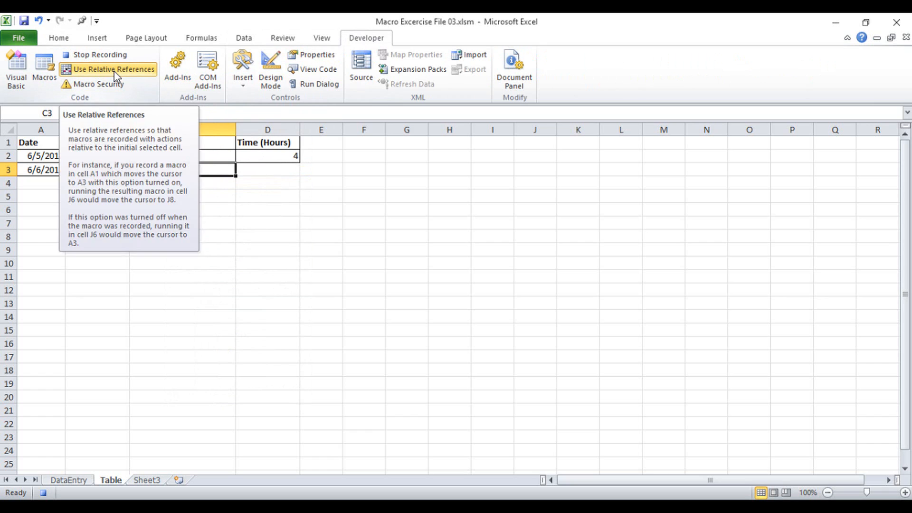
Copy the Client Name from DataEntry cell C5, paste it into Table cell C3, and apply All Borders to it
click(68, 480)
click(278, 238)
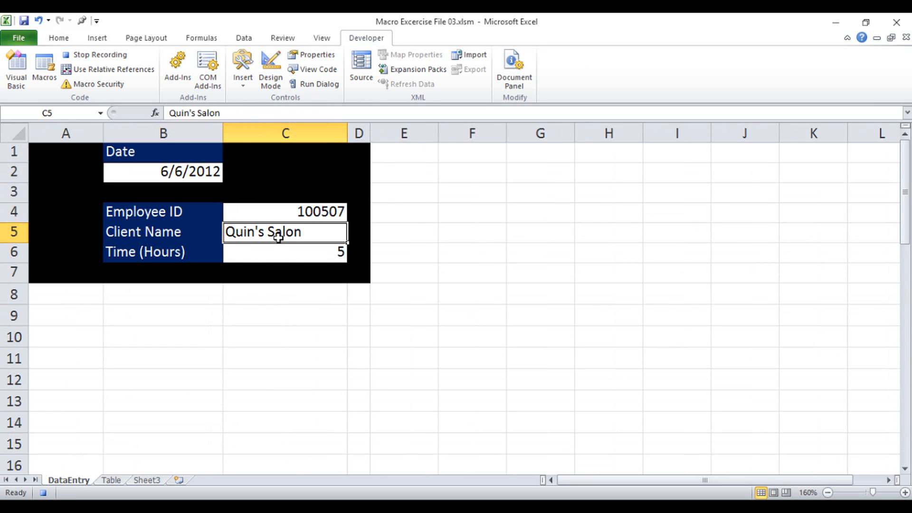
key(ctrl+c)
click(110, 480)
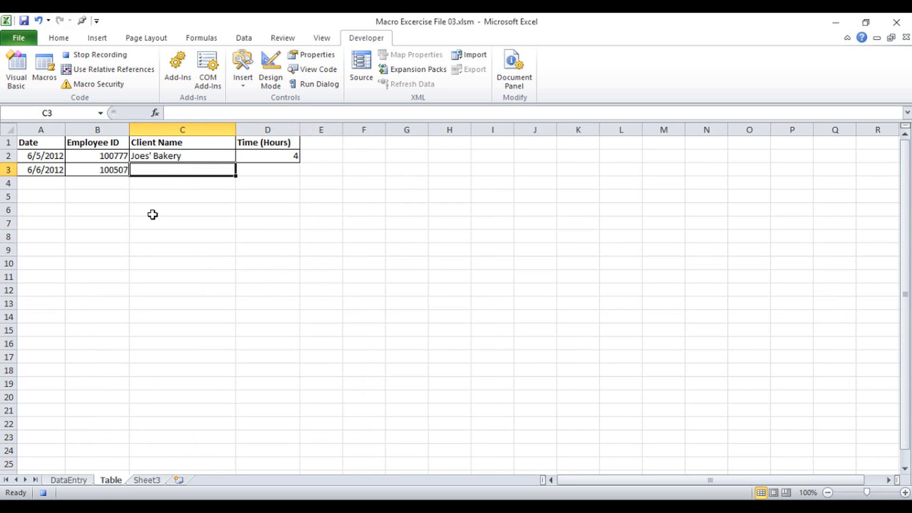
key(ctrl+v)
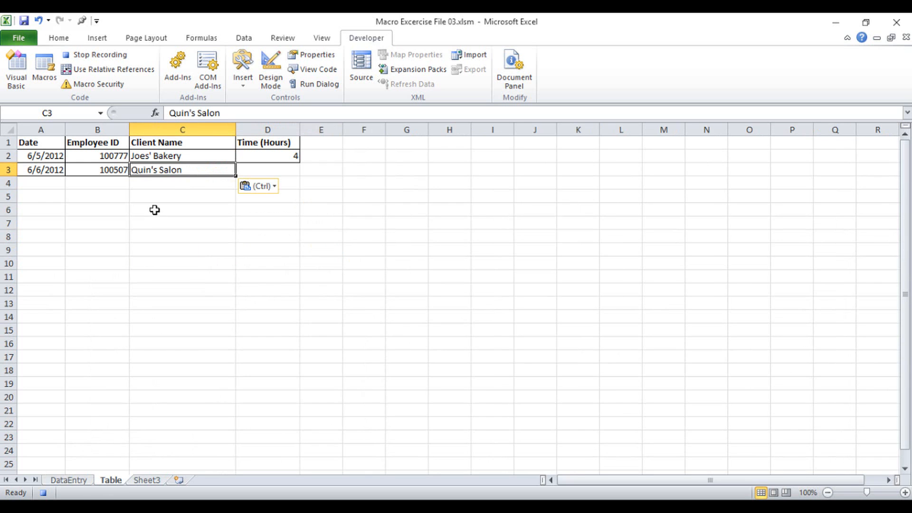
click(72, 37)
click(171, 82)
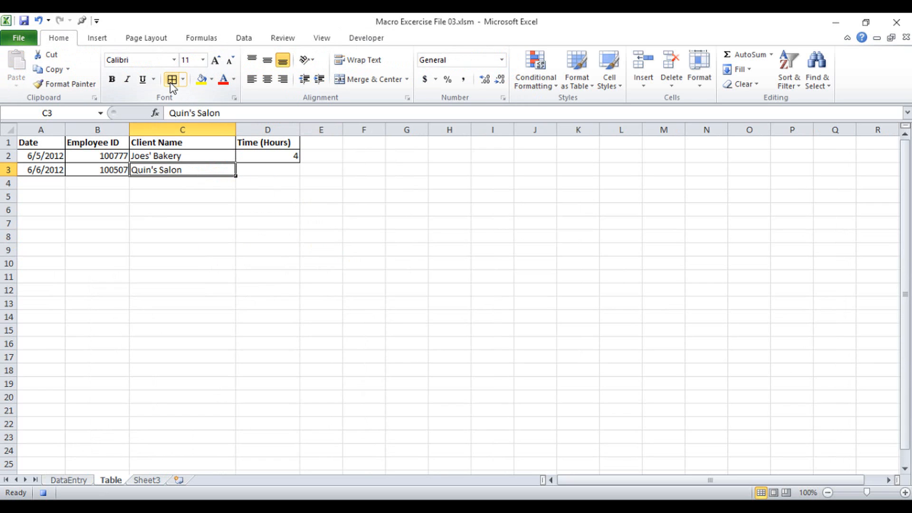
Move one cell right to D3, paste the Time (Hours) from DataEntry cell C6 as values, and apply All Borders
click(358, 38)
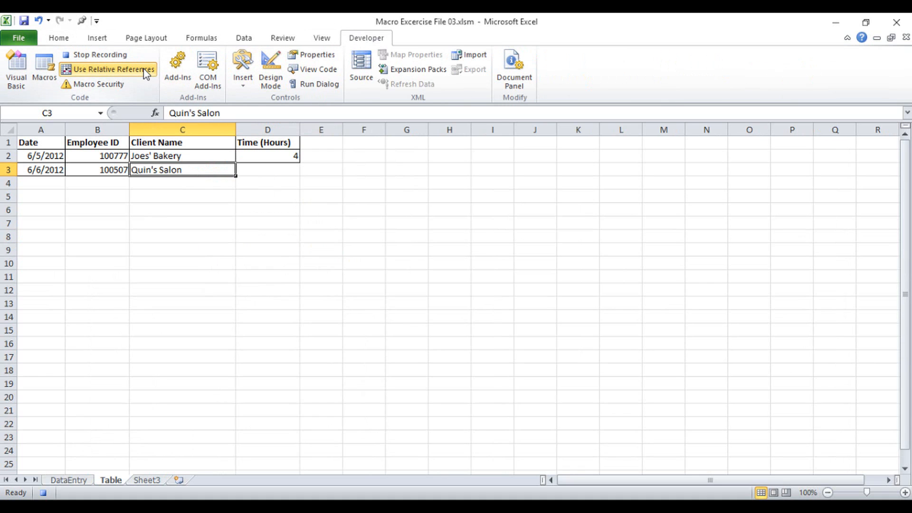
key(Right)
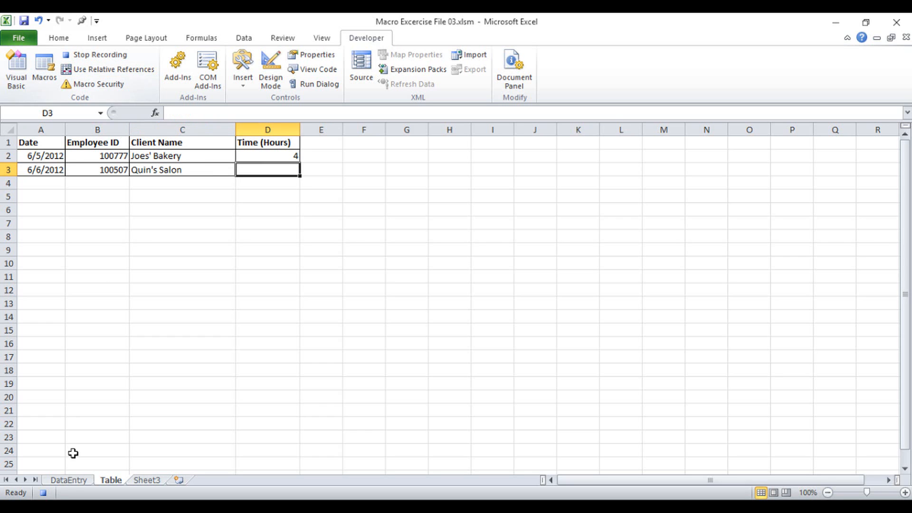
click(71, 479)
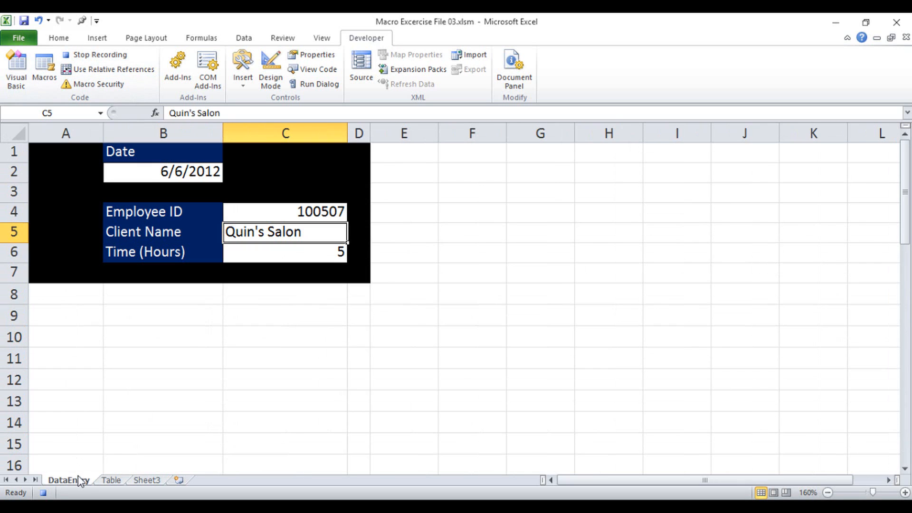
click(243, 258)
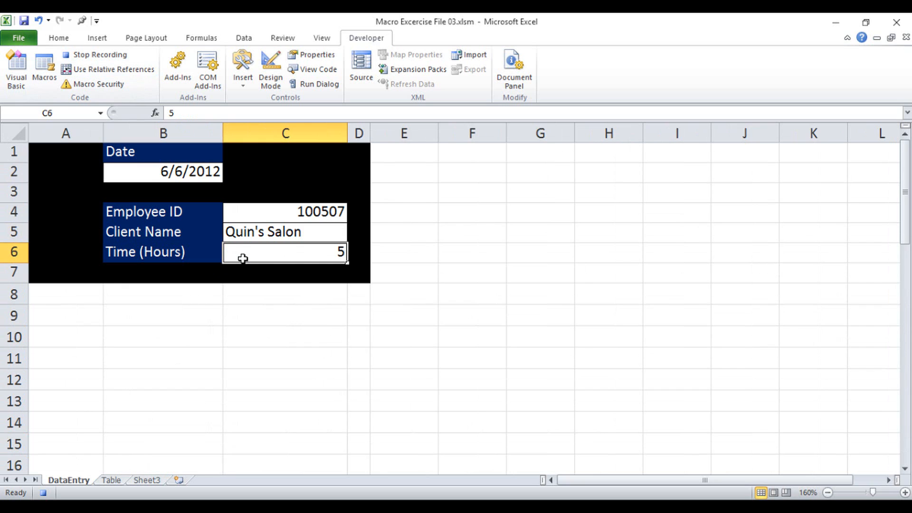
key(ctrl+c)
click(121, 480)
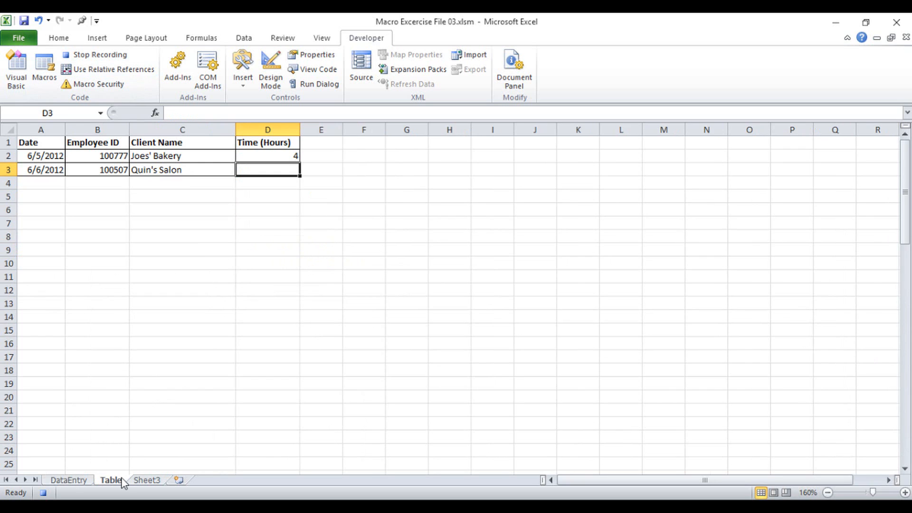
right_click(286, 170)
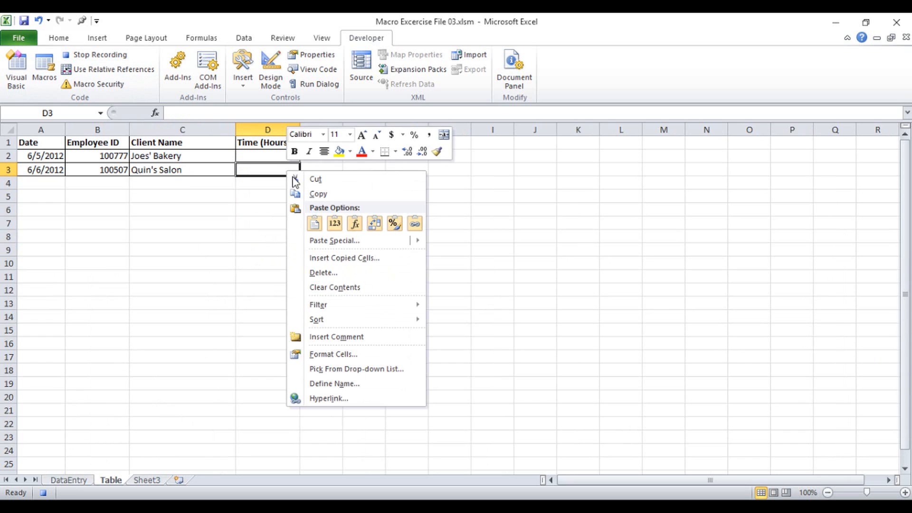
click(336, 224)
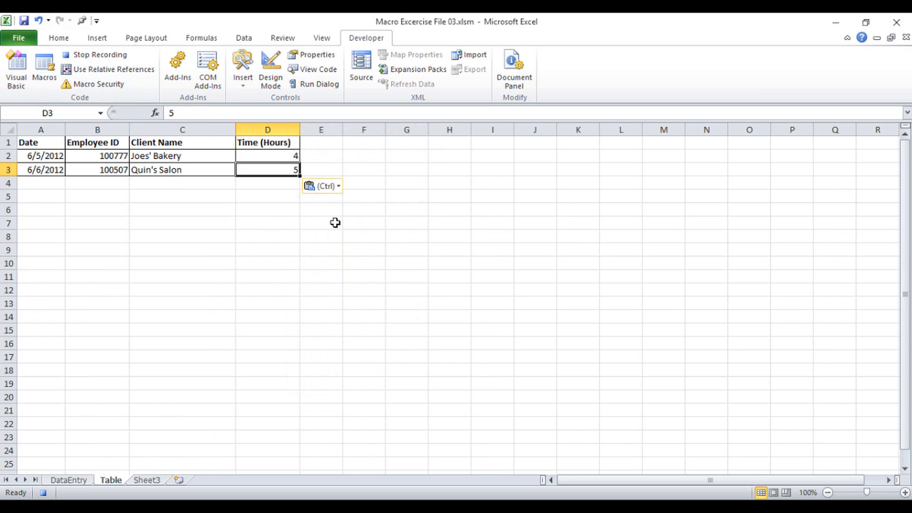
click(56, 38)
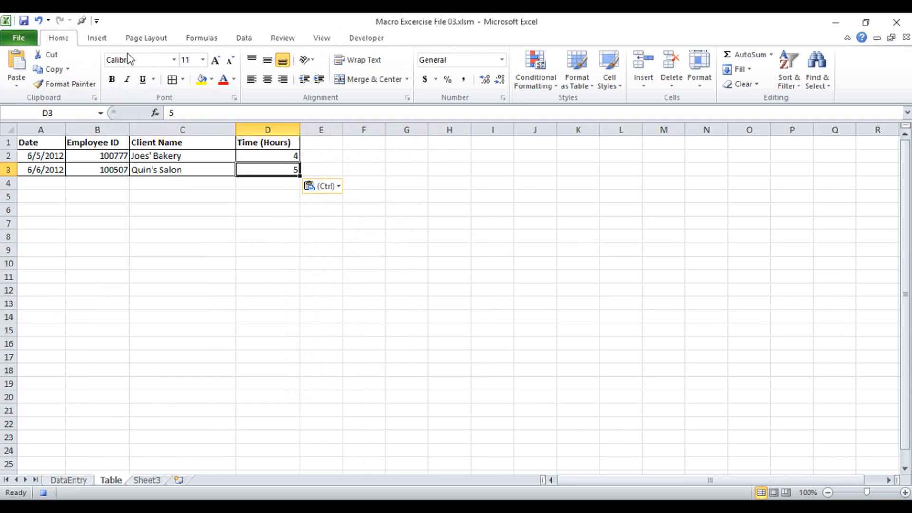
click(172, 80)
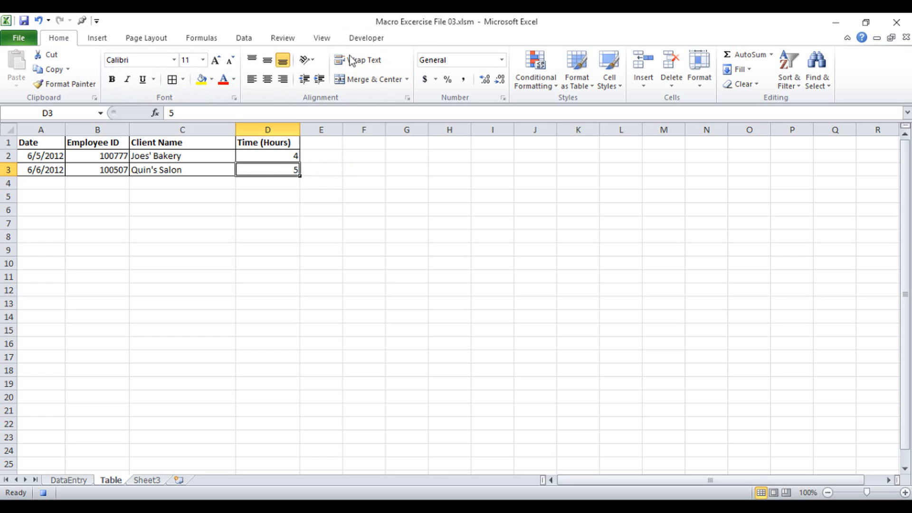
Toggle relative references and move the selection one cell right to E3
click(365, 38)
click(133, 71)
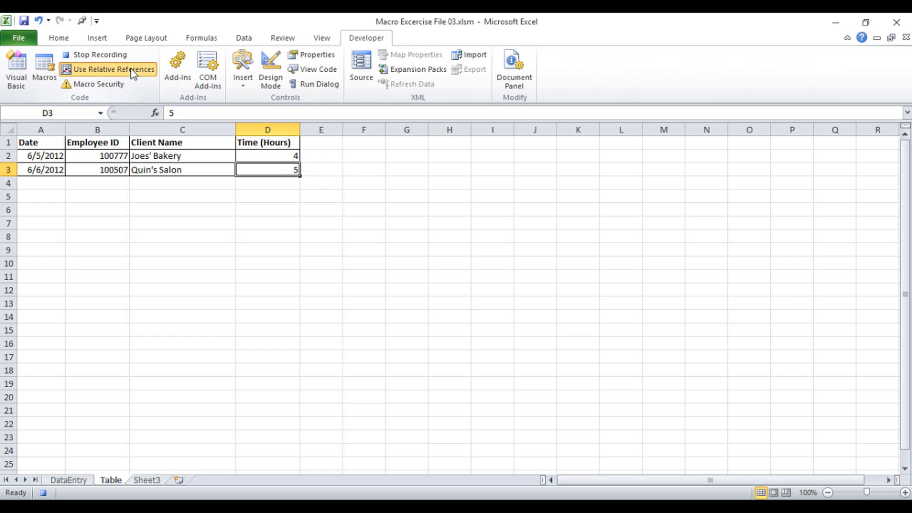
key(Right)
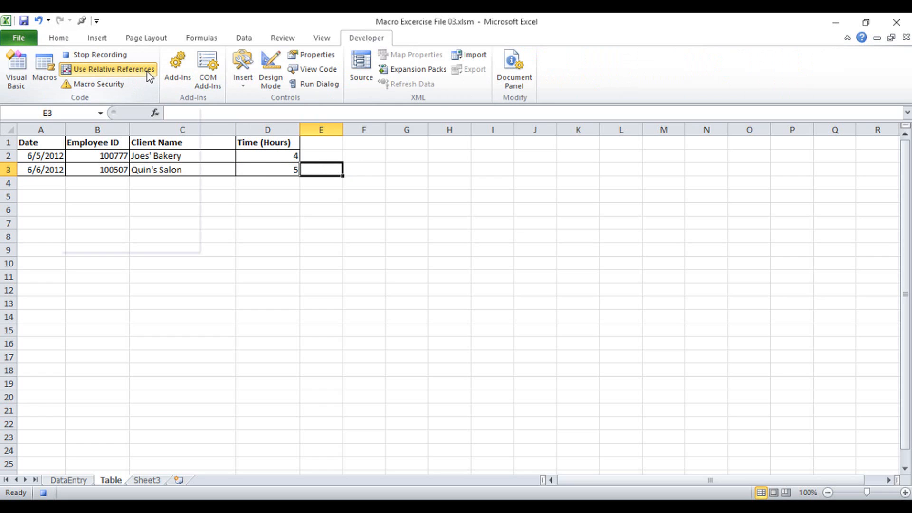
Clear the DataEntry form's Time, Client Name, Employee ID and Date cells, then stop recording the macro
click(85, 481)
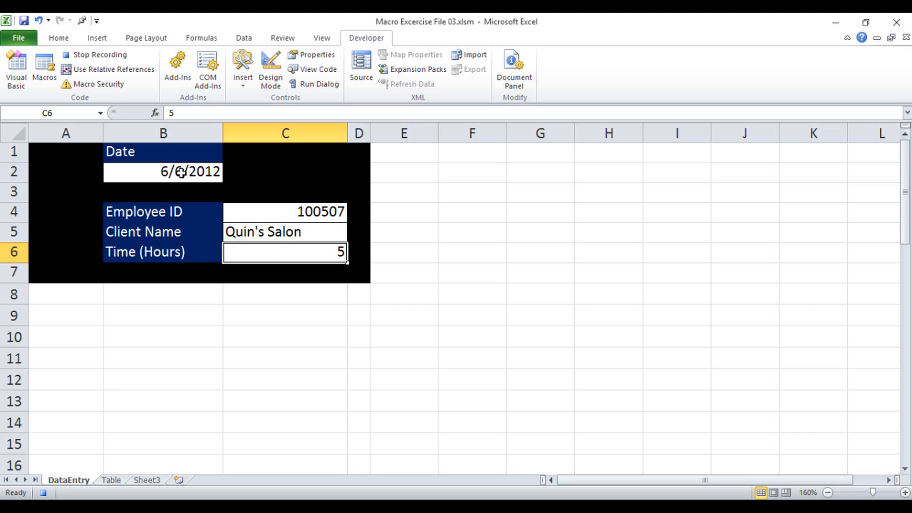
key(Delete)
click(311, 230)
key(Delete)
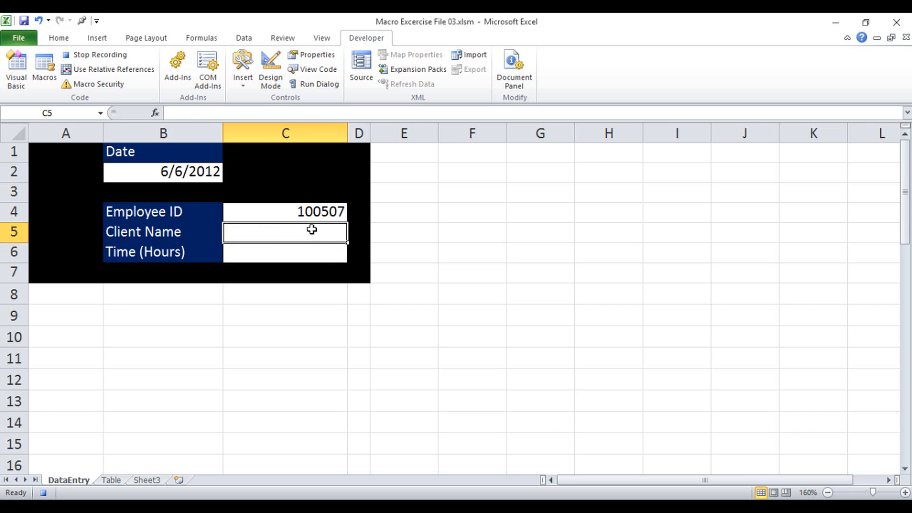
click(328, 211)
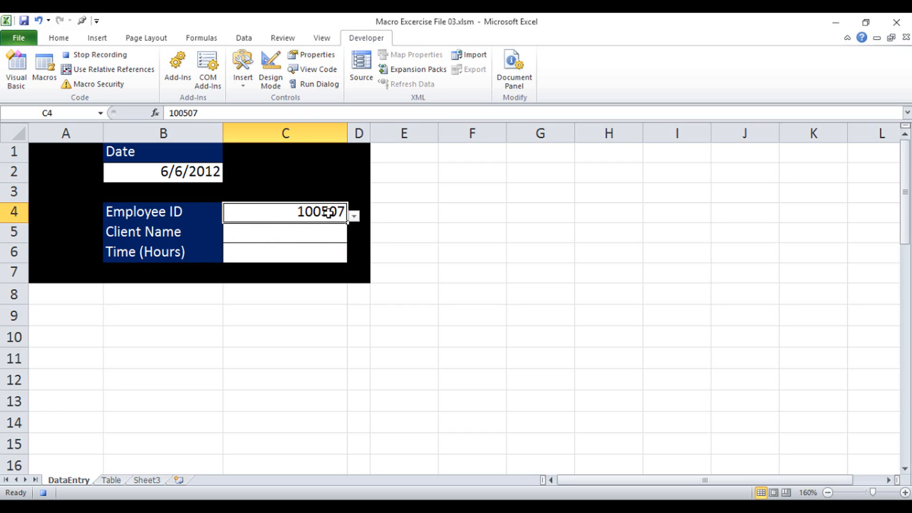
key(Delete)
click(166, 173)
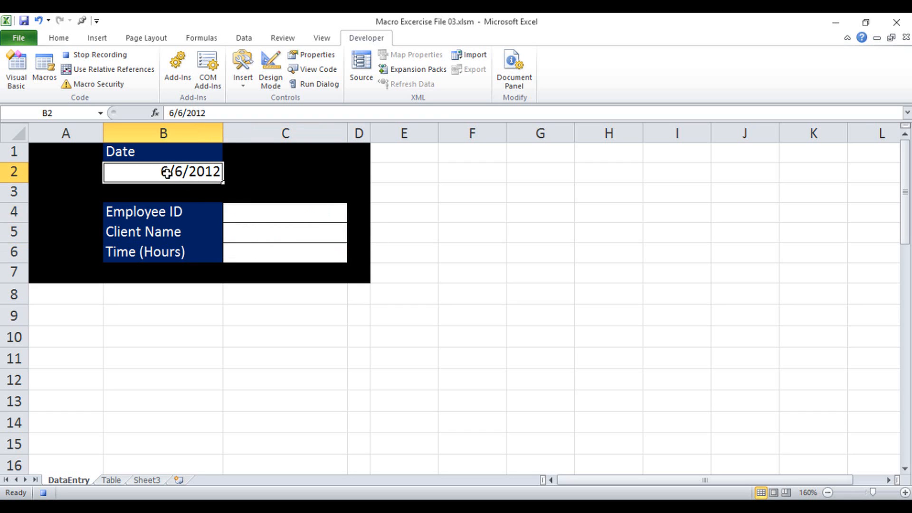
key(Delete)
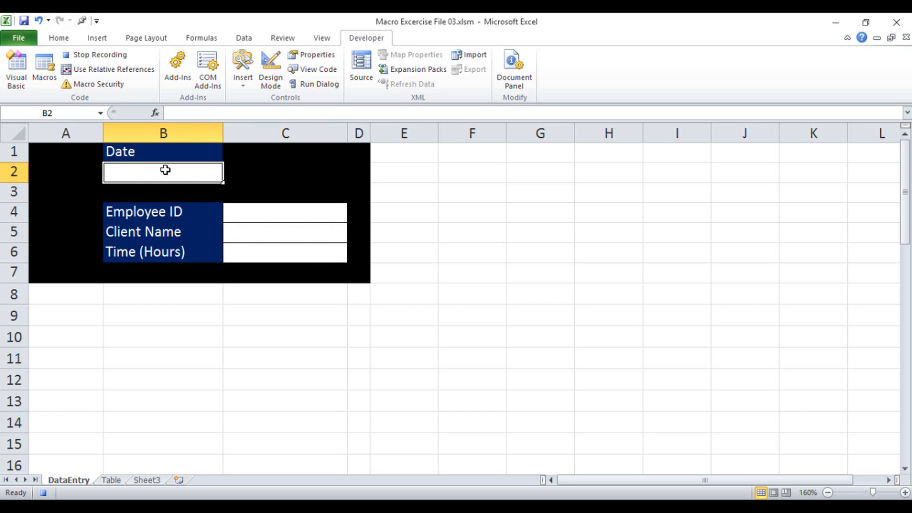
click(110, 59)
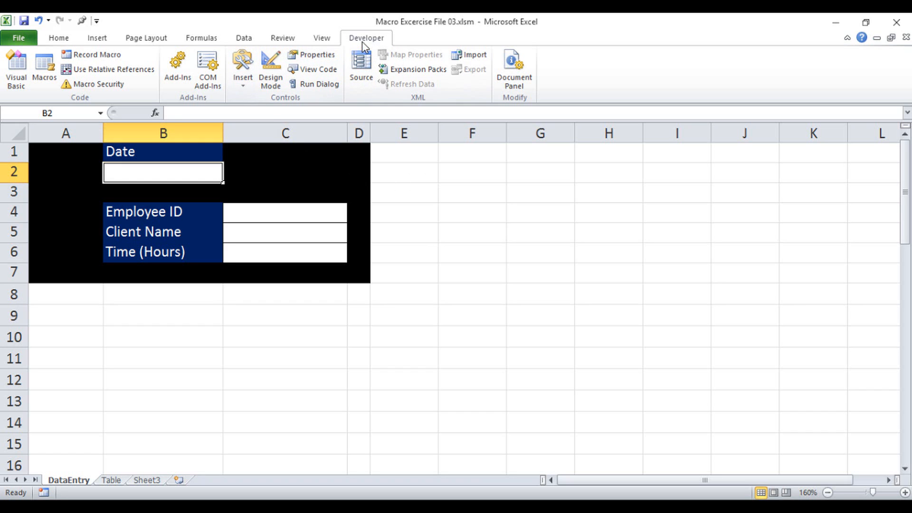
Draw a form-control button beside the DataEntry form, about columns F to G, and assign Macro1 to it
click(246, 87)
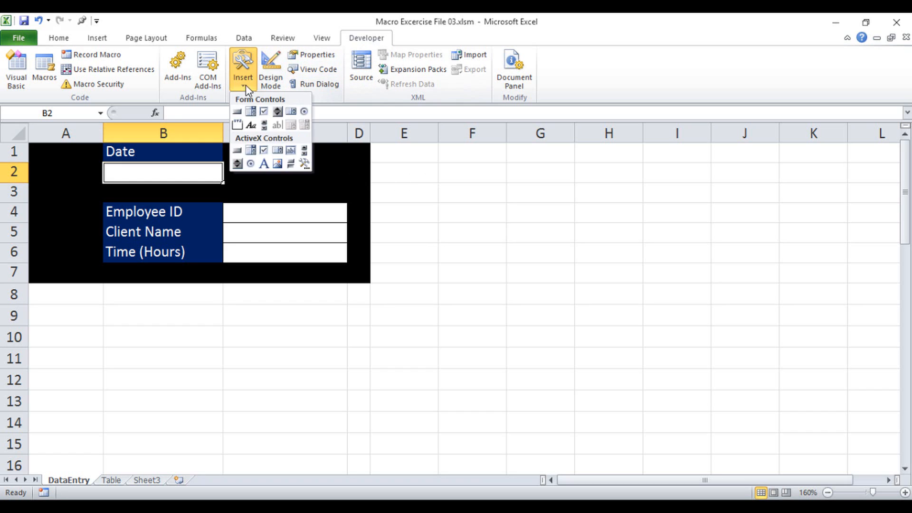
click(238, 113)
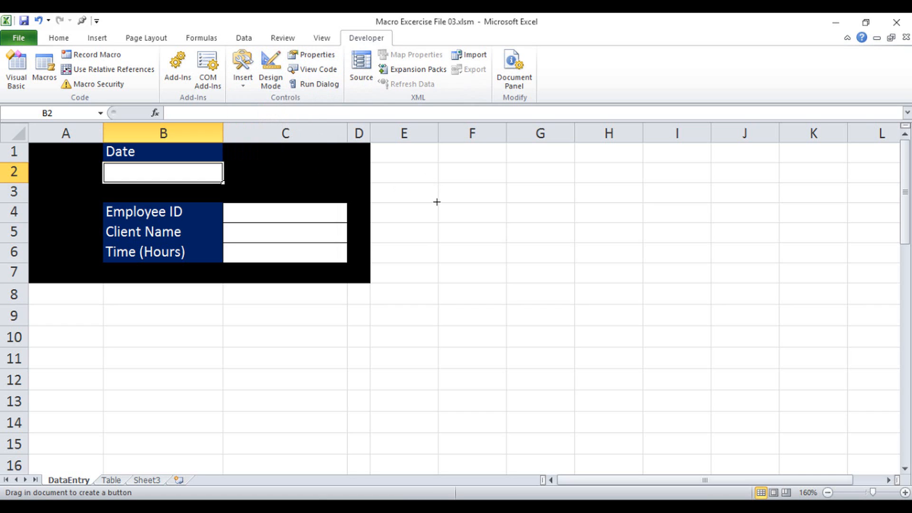
mouse_move(440, 186)
mouse_down()
mouse_move(469, 235)
mouse_move(575, 245)
mouse_up()
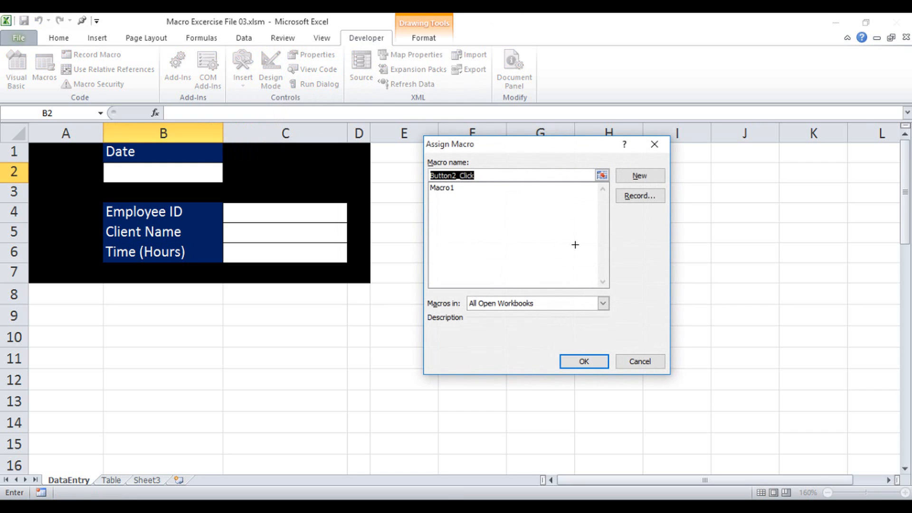
click(449, 188)
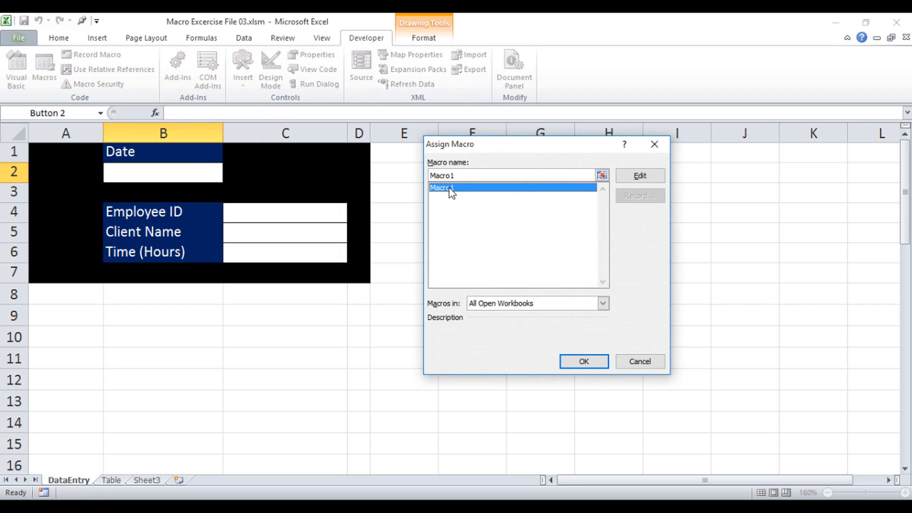
click(577, 363)
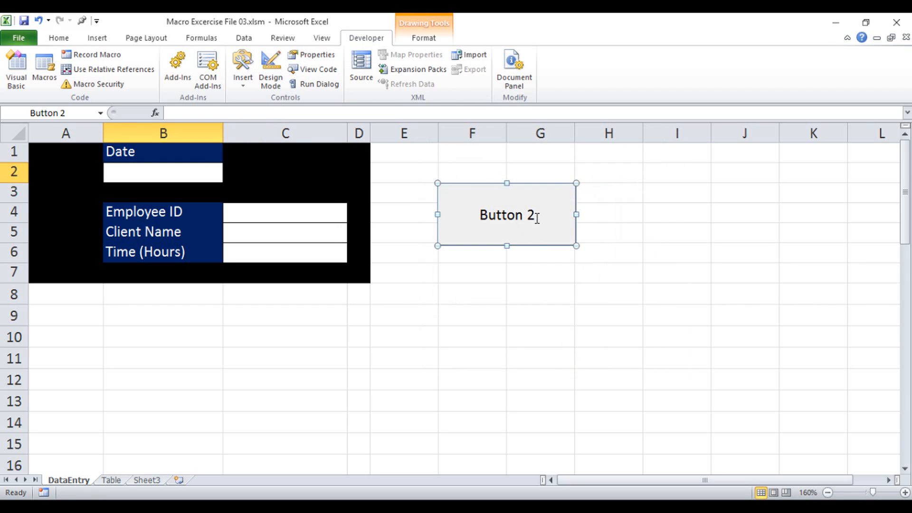
Relabel the form button as "Click to Send Records to Table"
click(534, 218)
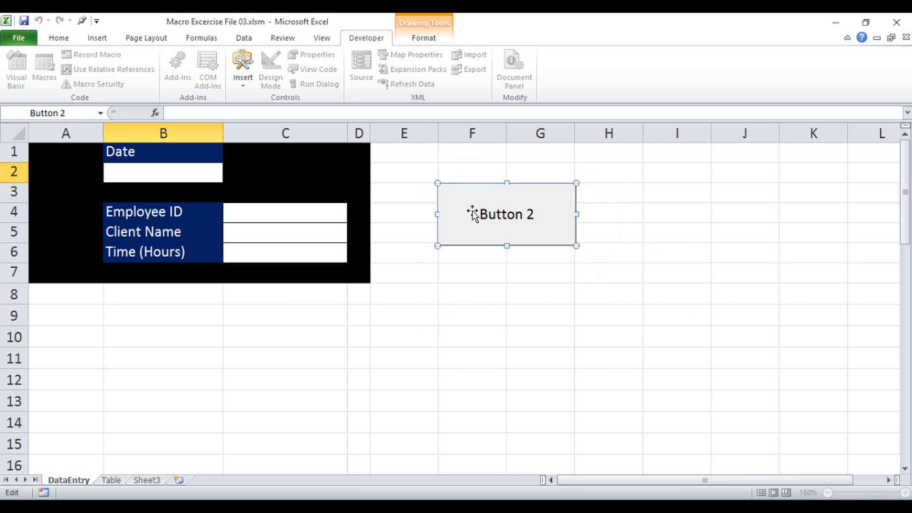
drag(482, 215, 536, 216)
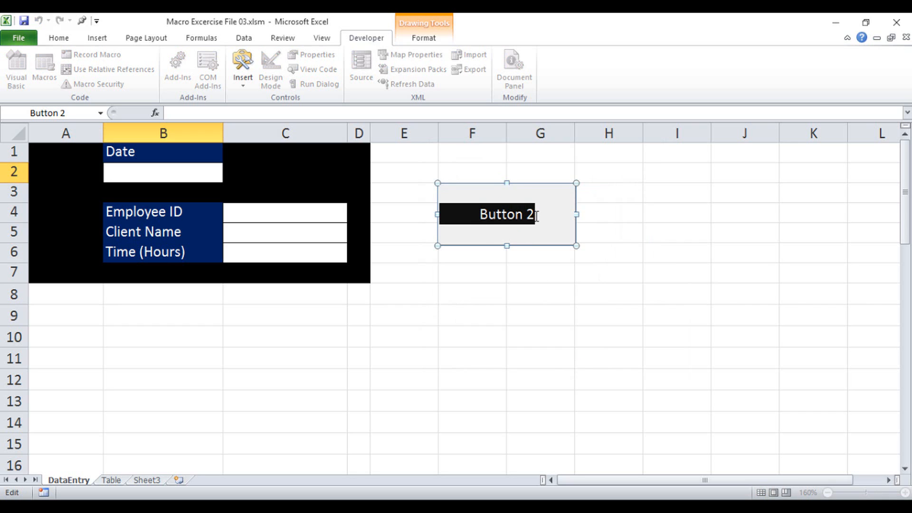
text(Click )
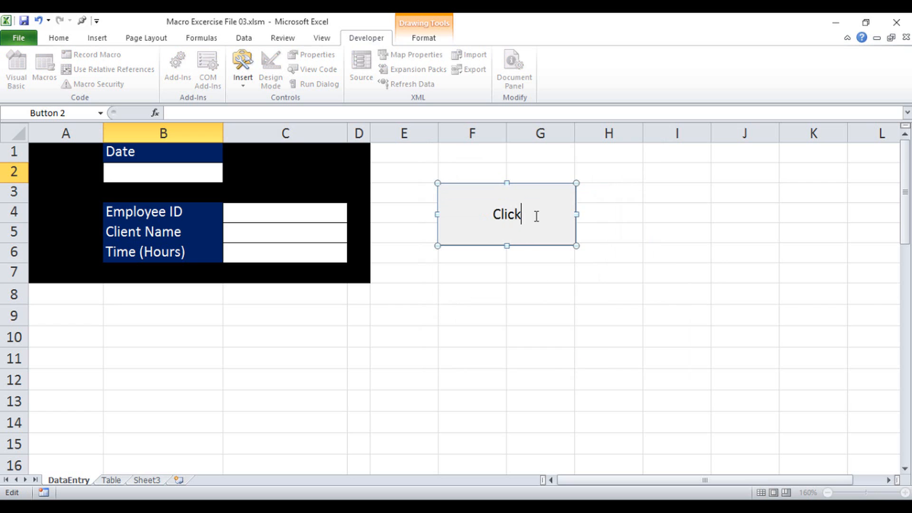
text(to Send V)
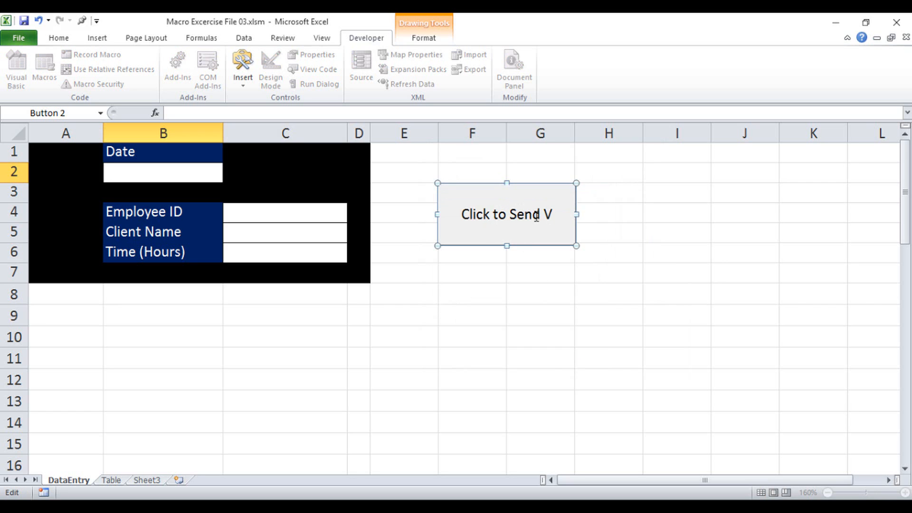
key(BackSpace)
text(Recoi)
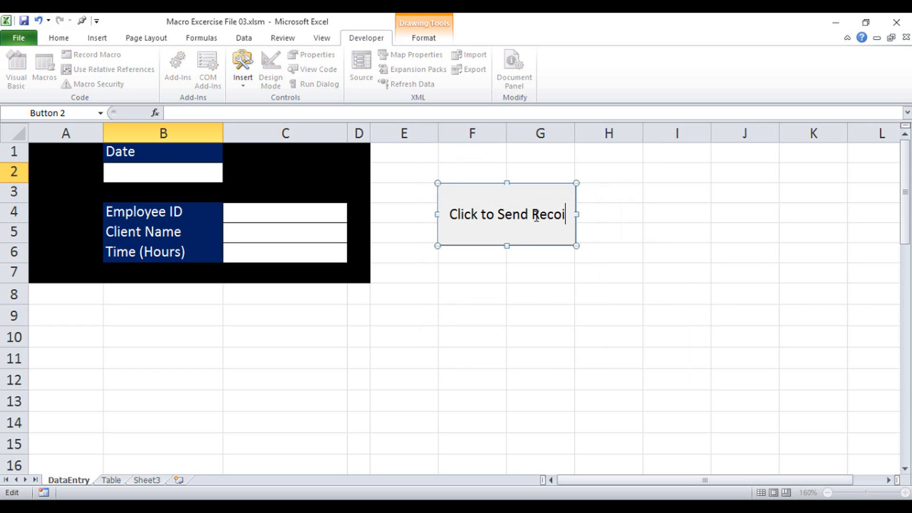
key(BackSpace)
text(rds t)
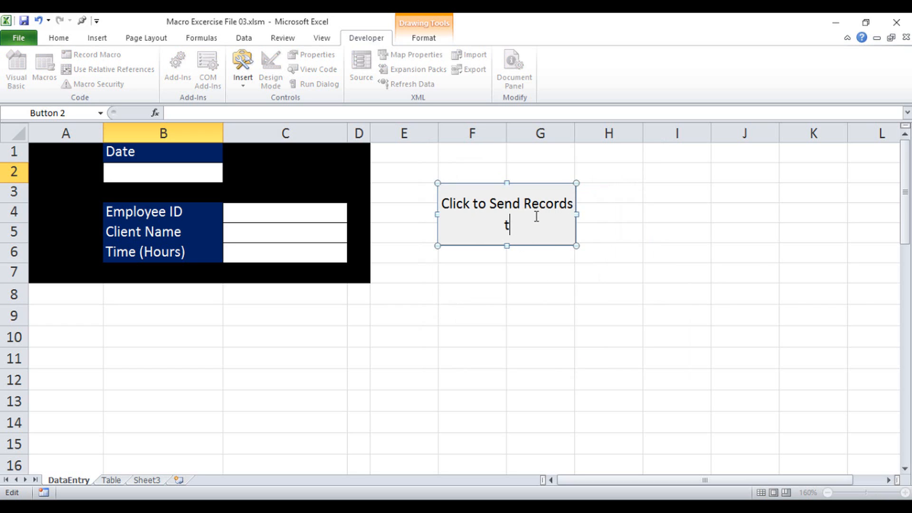
text(o Table)
click(523, 265)
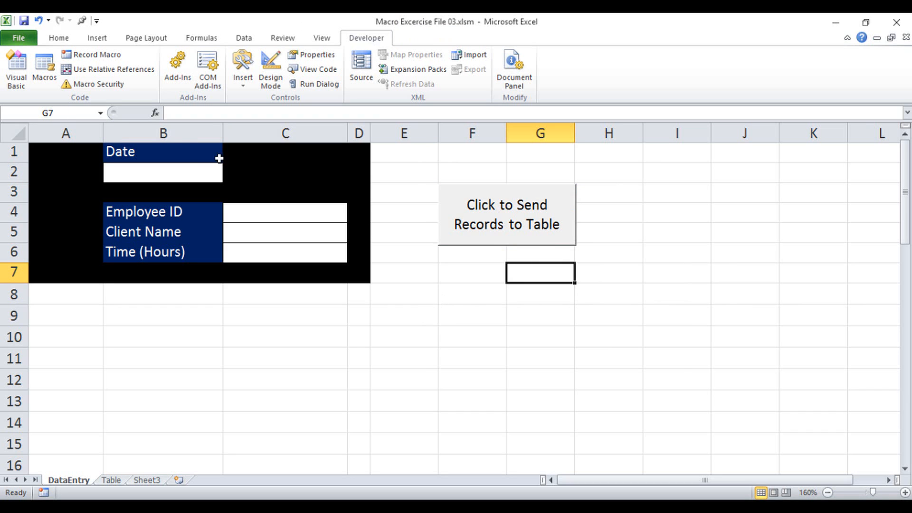
Enter the test date 2016/6/6 in the form's Date cell and pick Employee ID 100954 from the dropdown
click(169, 177)
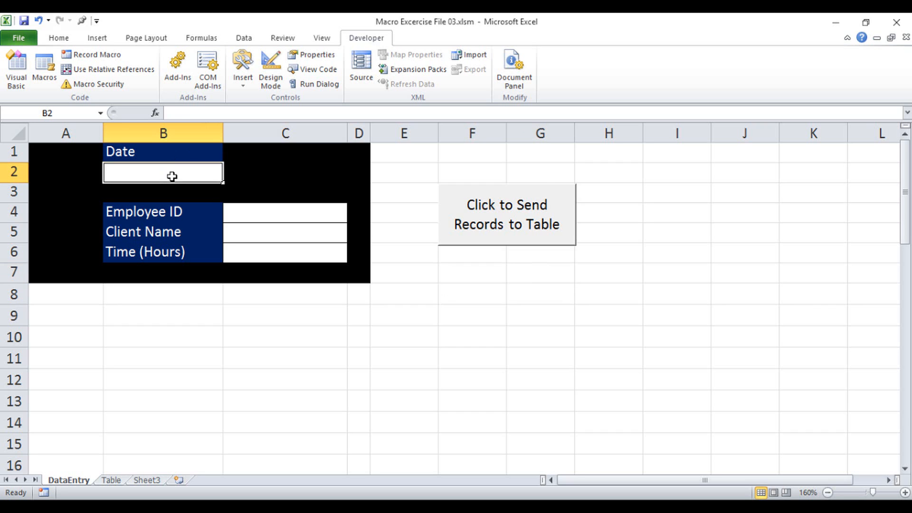
text(2016/6/)
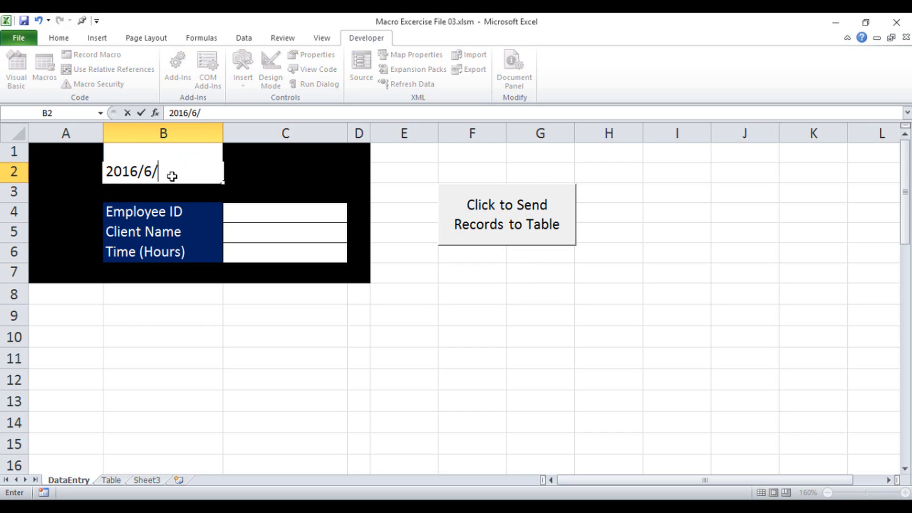
text(66)
key(BackSpace)
click(246, 209)
click(354, 217)
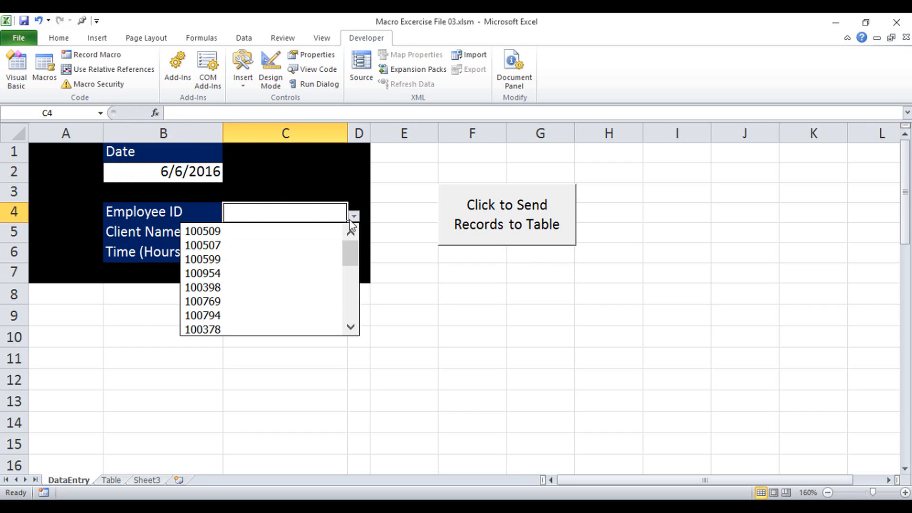
click(328, 269)
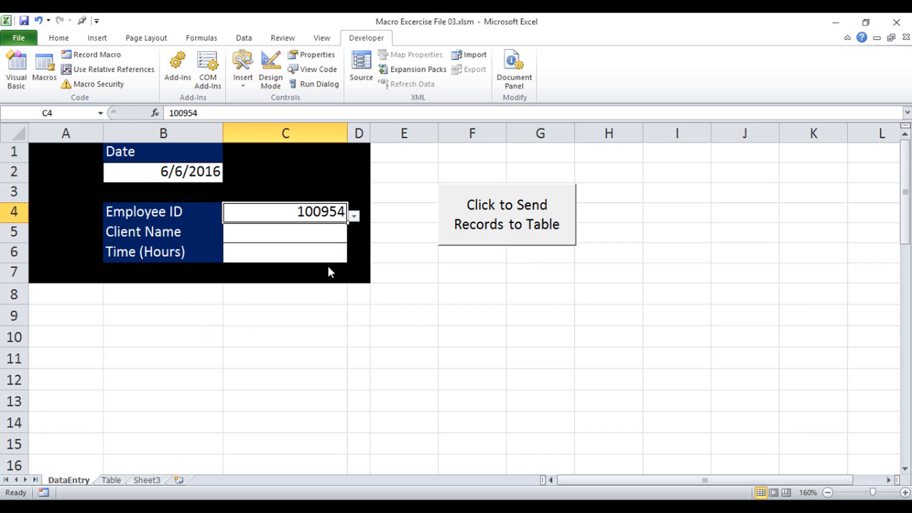
Enter Client Name "Test Name" and Time (Hours) 8 in the DataEntry form
click(326, 236)
text(Test Name)
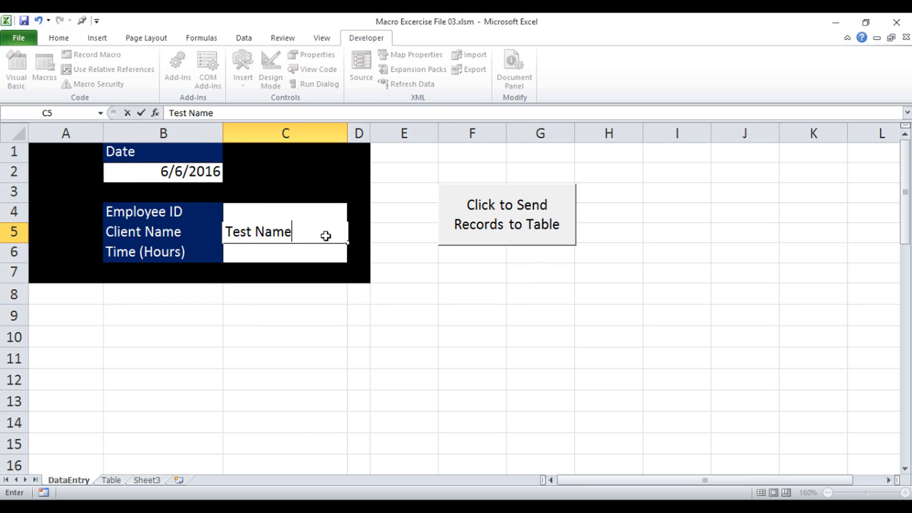
key(Tab)
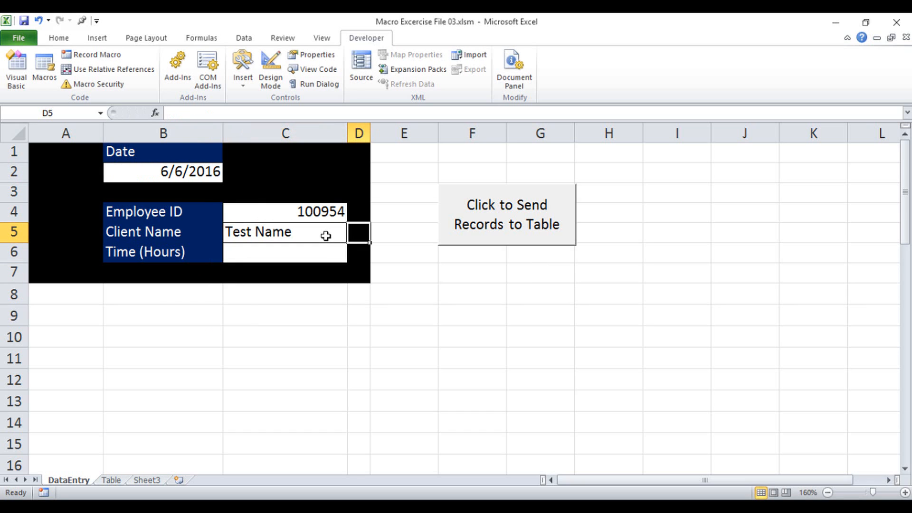
click(318, 248)
text(8)
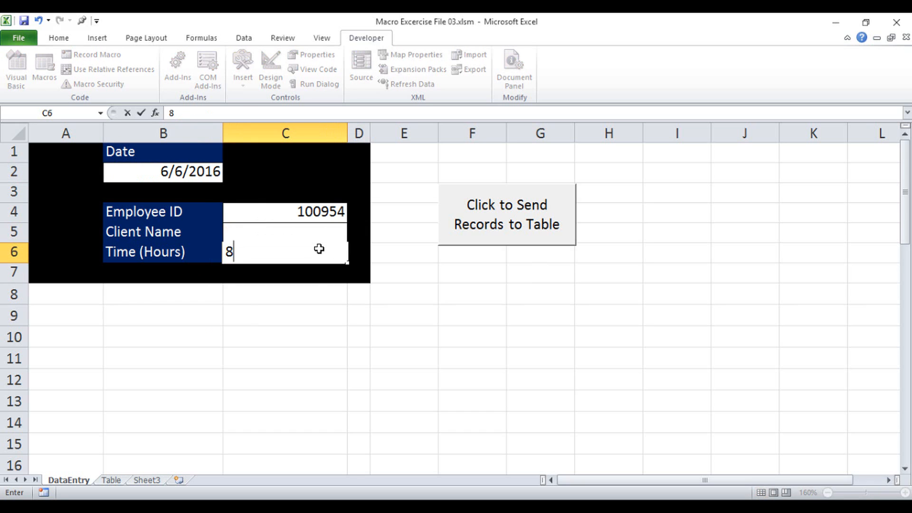
click(394, 259)
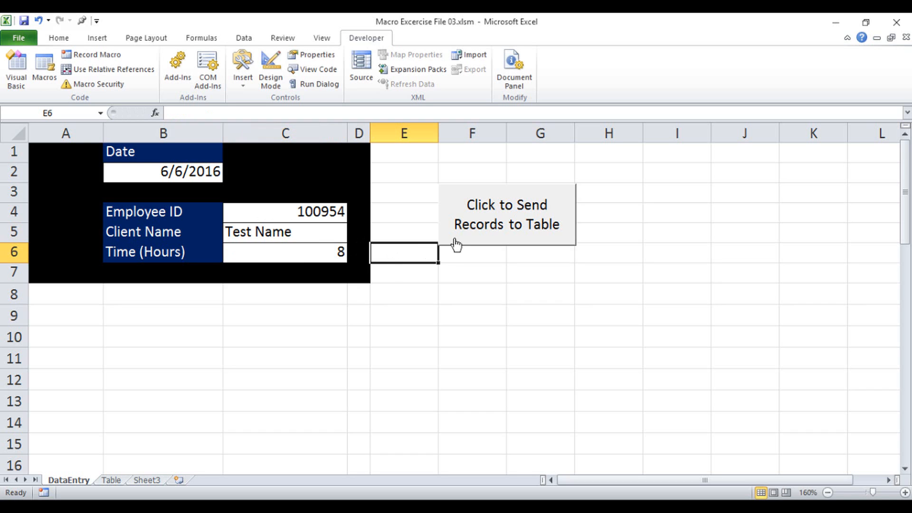
Run the macro with the form button, check the Table sheet for the new record, and return to DataEntry
click(515, 228)
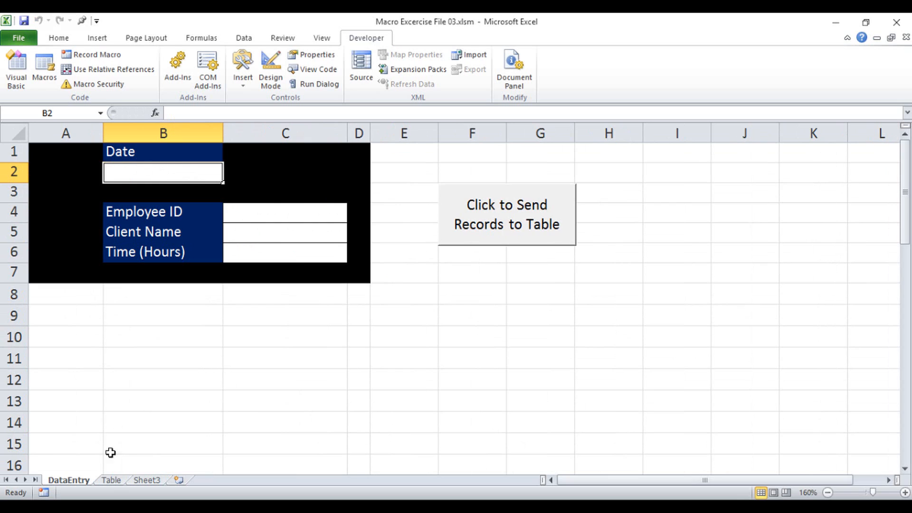
click(111, 481)
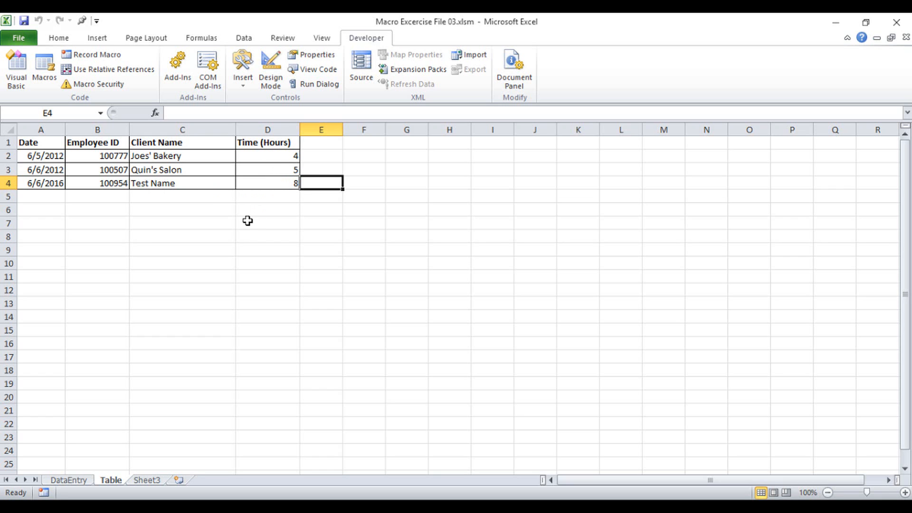
click(80, 480)
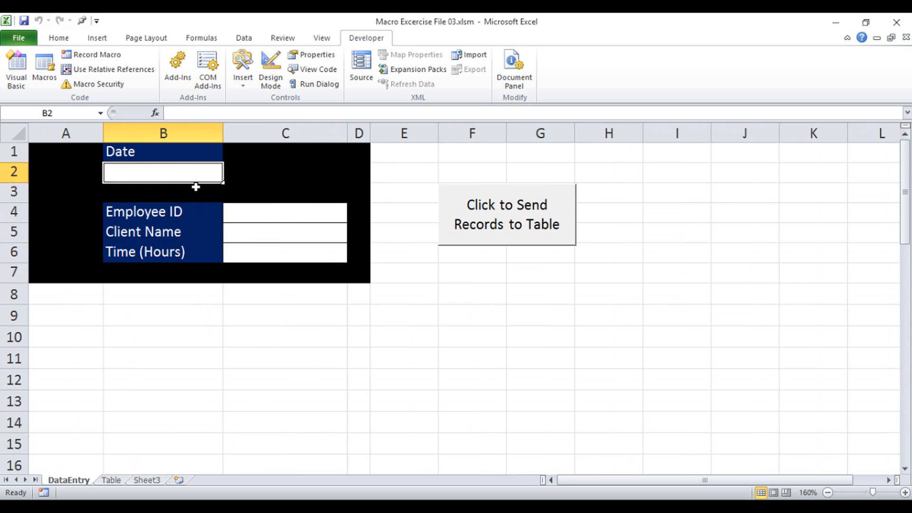
Enter the date 2015/8/7 in the form's Date cell and pick Employee ID 100507 from the dropdown
text(2015/)
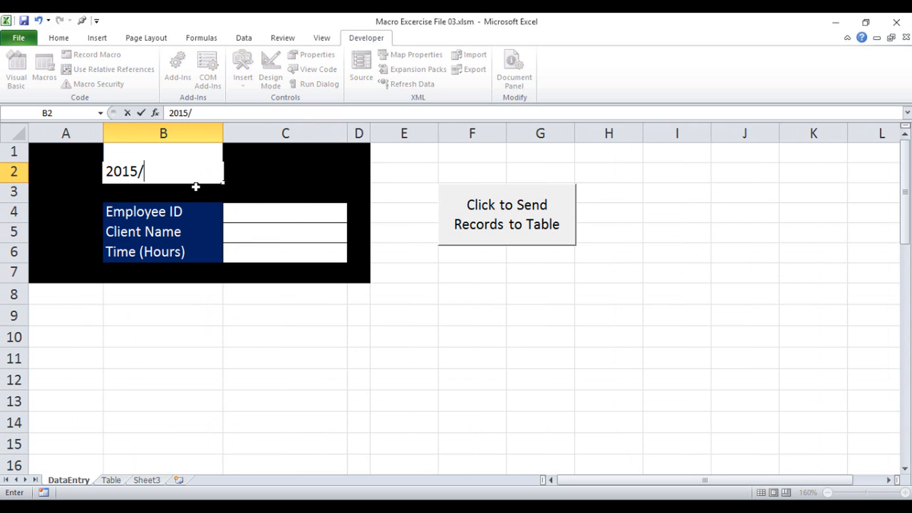
text(8/7)
click(286, 212)
click(355, 216)
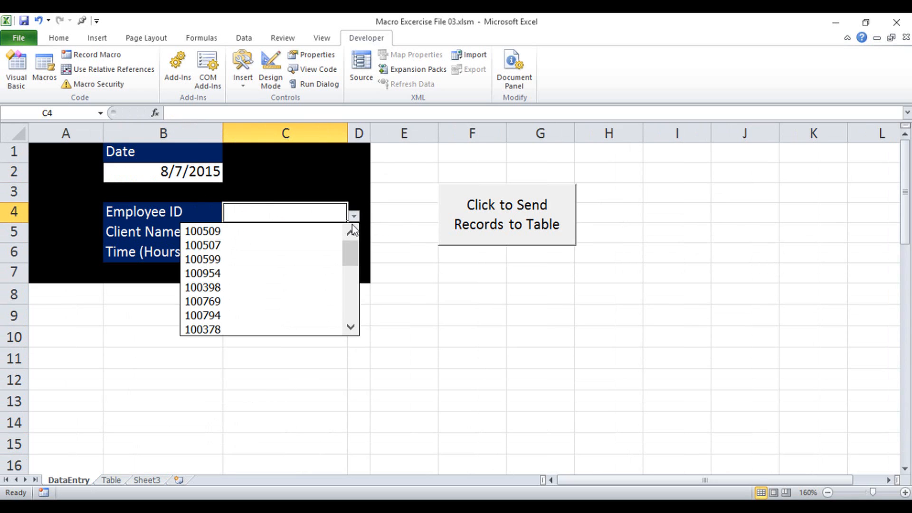
click(325, 246)
Enter Client Name "Test 2" and Time (Hours) 7 in the DataEntry form
click(301, 237)
text(Test 2)
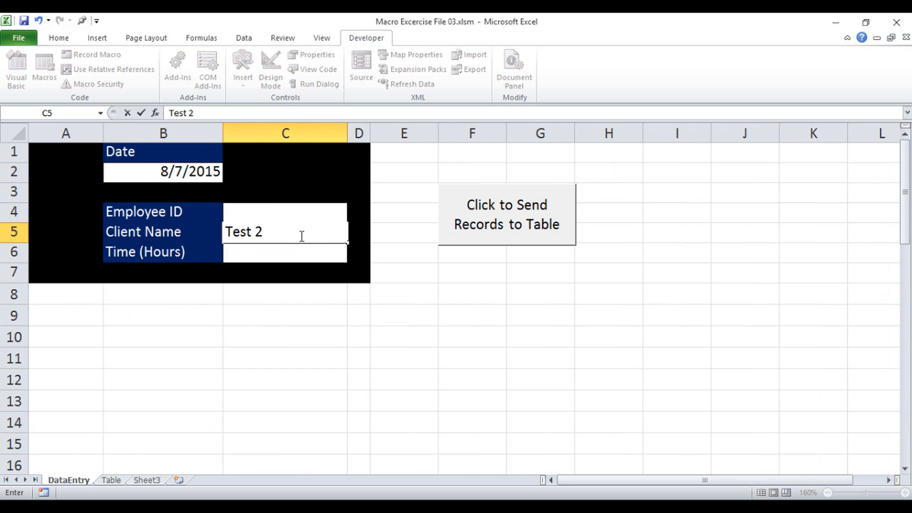
click(295, 249)
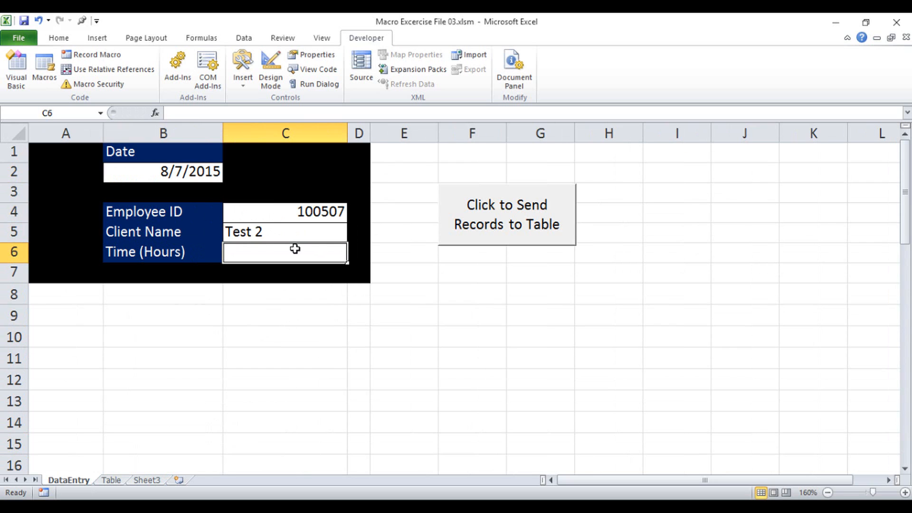
text(7)
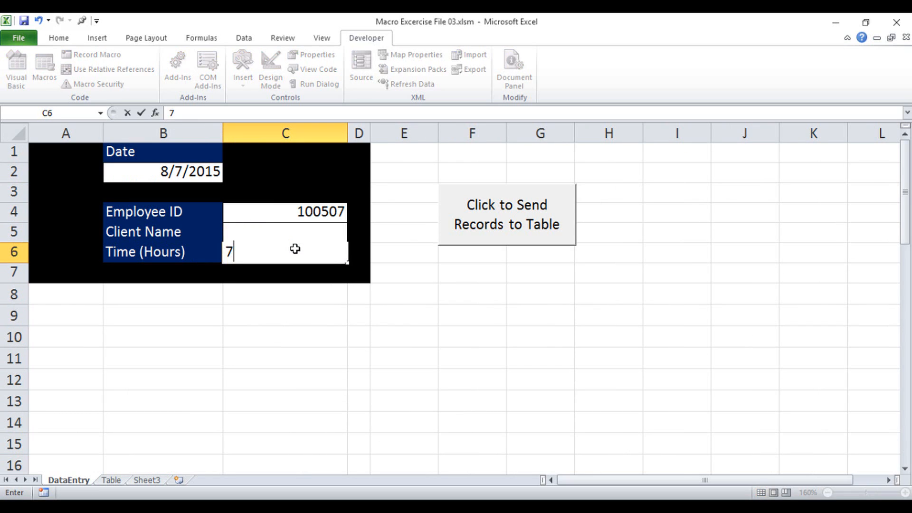
Send the second record with the form button, check the Table sheet, and return to DataEntry
click(503, 228)
click(111, 480)
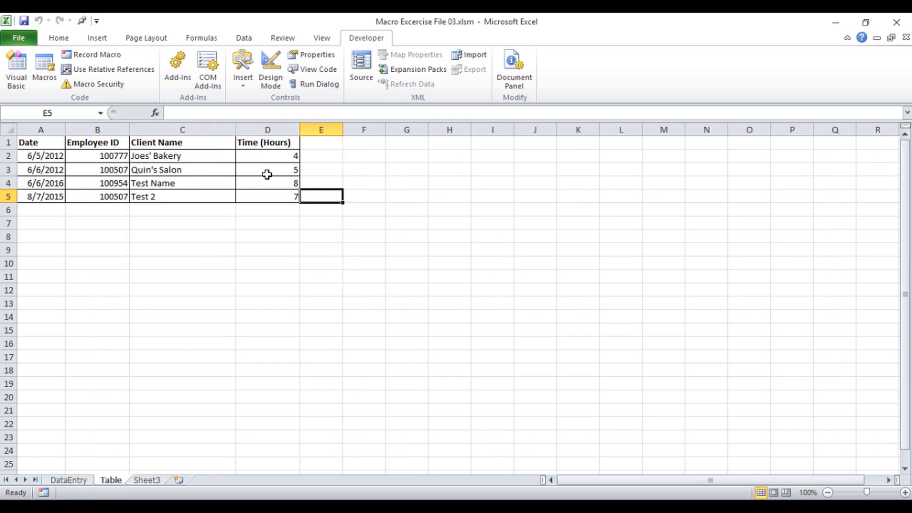
click(76, 481)
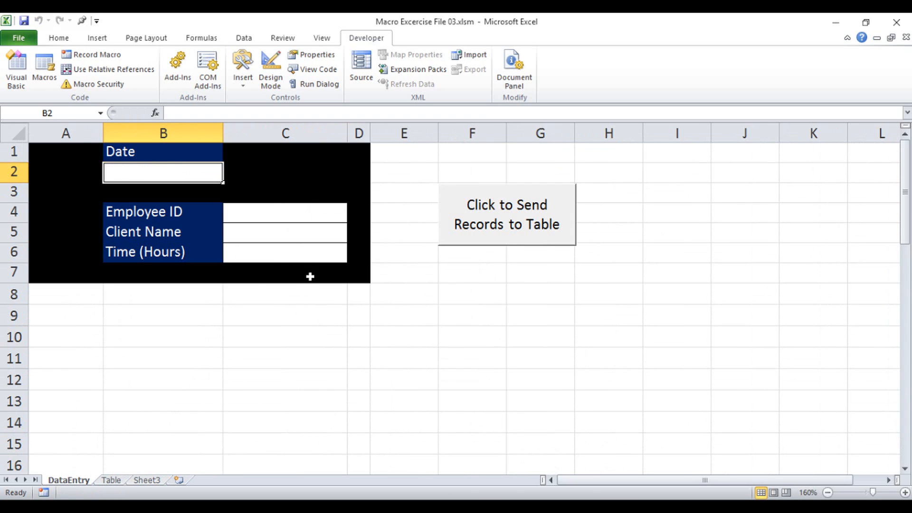